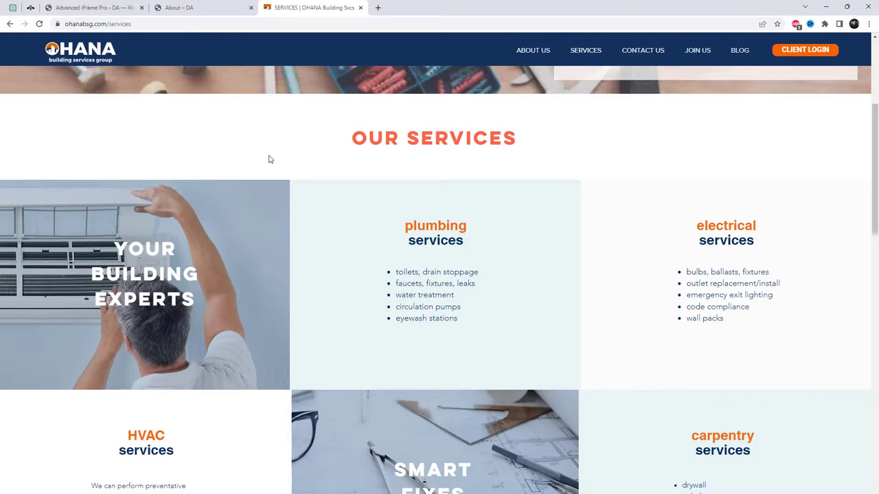
Browse the OHANA services page from the OUR SERVICES heading down, then copy its URL.
{"action": "left_click_drag", "start_coordinate": [372, 141], "coordinate": [518, 141]}
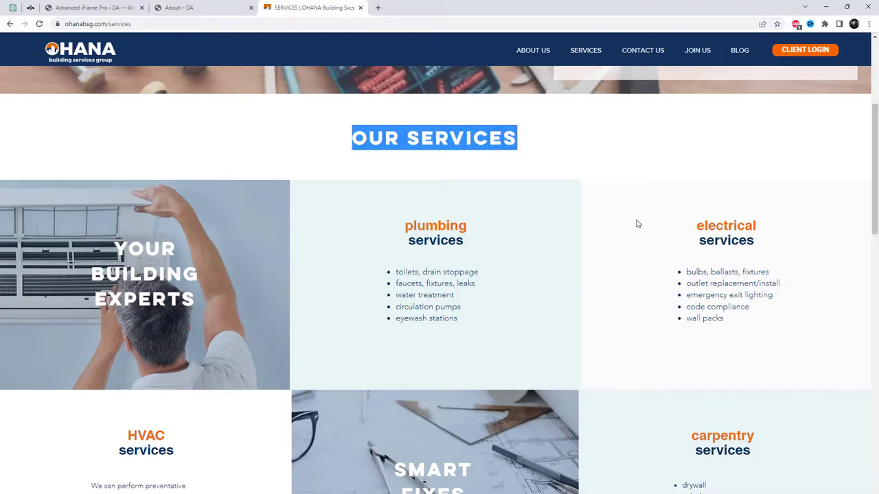
{"action": "scroll", "coordinate": [165, 209], "scroll_direction": "down", "scroll_amount": 2}
{"action": "scroll", "coordinate": [594, 214], "scroll_direction": "down", "scroll_amount": 1}
{"action": "scroll", "coordinate": [593, 212], "scroll_direction": "down", "scroll_amount": 1}
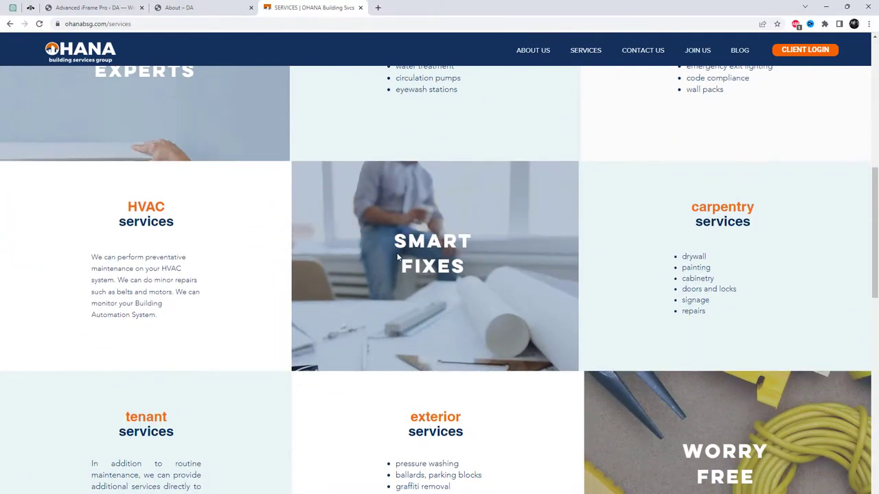
{"action": "scroll", "coordinate": [549, 254], "scroll_direction": "down", "scroll_amount": 4}
{"action": "scroll", "coordinate": [504, 290], "scroll_direction": "down", "scroll_amount": 4}
{"action": "scroll", "coordinate": [520, 297], "scroll_direction": "up", "scroll_amount": 3}
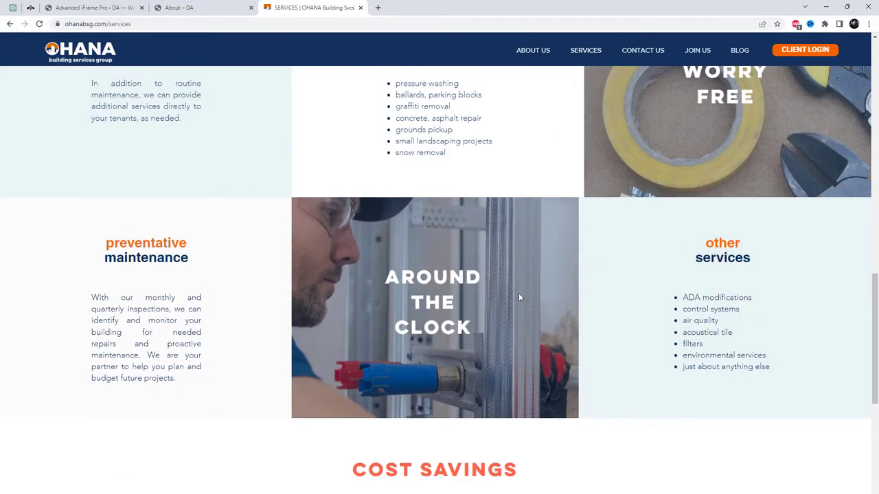
{"action": "scroll", "coordinate": [520, 298], "scroll_direction": "up", "scroll_amount": 7}
{"action": "scroll", "coordinate": [519, 298], "scroll_direction": "up", "scroll_amount": 3}
{"action": "scroll", "coordinate": [520, 297], "scroll_direction": "up", "scroll_amount": 2}
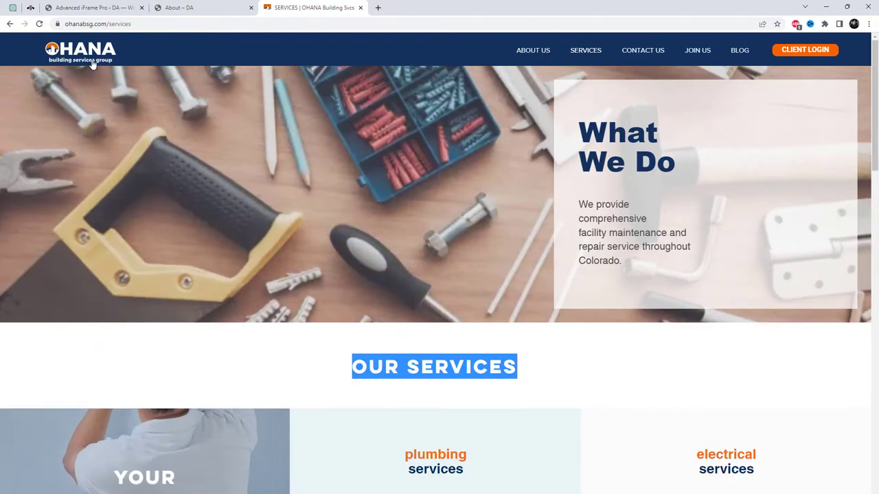
{"action": "left_click", "coordinate": [131, 24]}
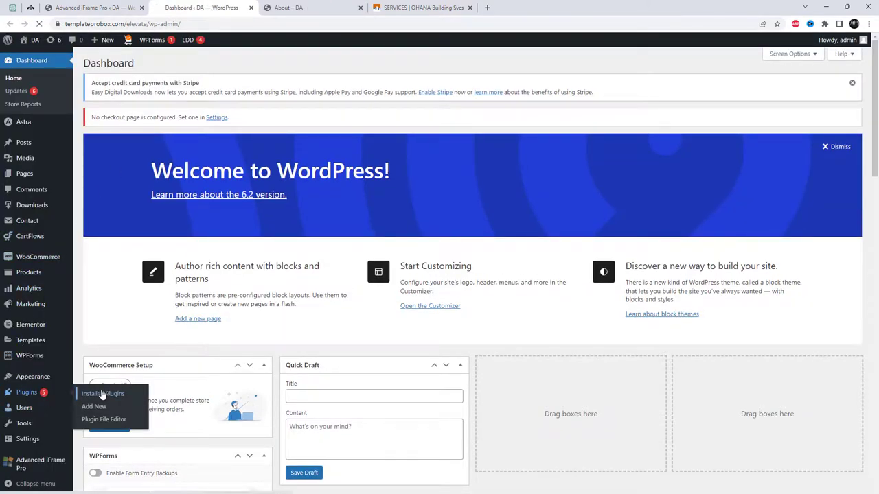
Open Advanced iFrame Pro's settings from Installed Plugins and show its Basic Settings tab.
{"action": "left_click", "coordinate": [106, 395]}
{"action": "scroll", "coordinate": [223, 328], "scroll_direction": "down", "scroll_amount": 1}
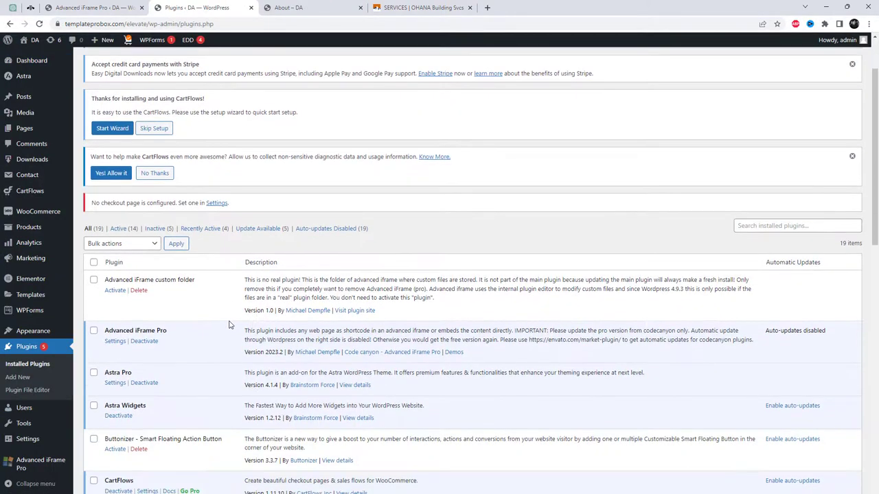
{"action": "left_click", "coordinate": [116, 343]}
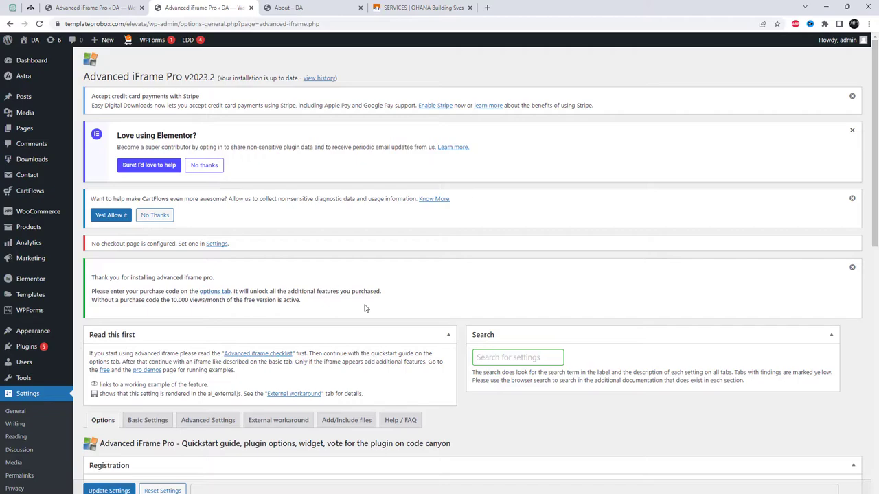
{"action": "scroll", "coordinate": [340, 304], "scroll_direction": "down", "scroll_amount": 3}
{"action": "left_click", "coordinate": [142, 273]}
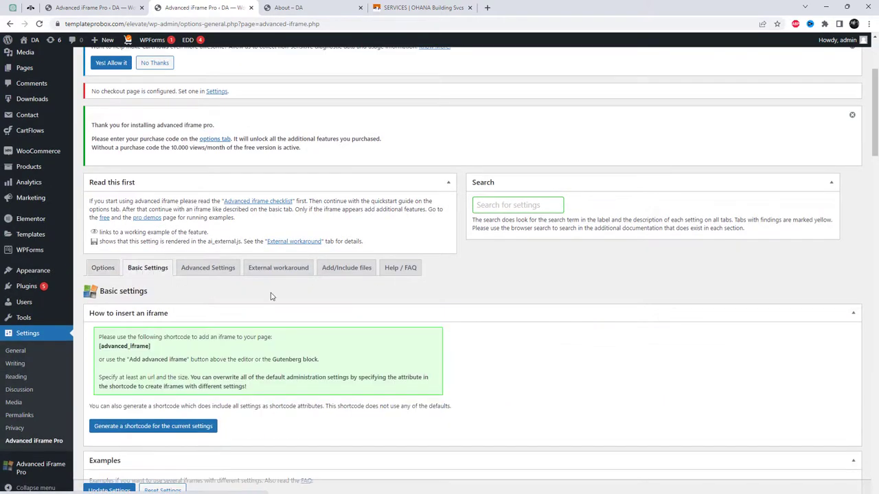
{"action": "scroll", "coordinate": [313, 308], "scroll_direction": "down", "scroll_amount": 5}
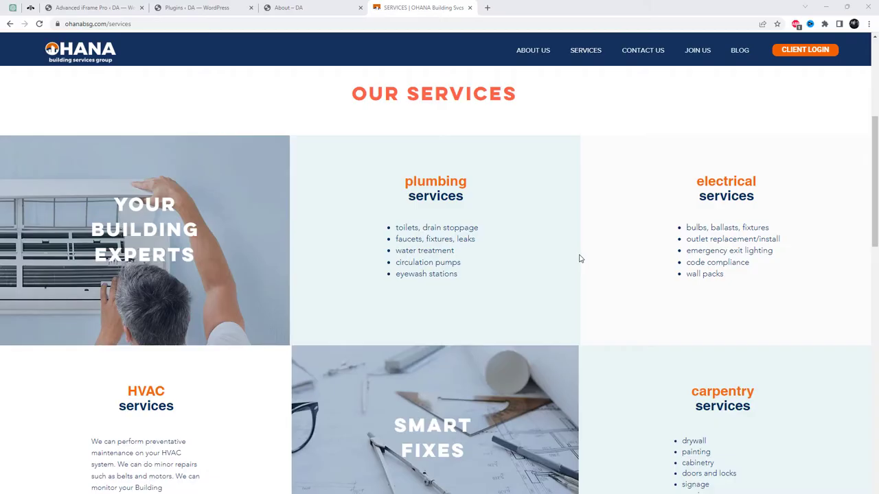
{"action": "scroll", "coordinate": [579, 258], "scroll_direction": "up", "scroll_amount": 4}
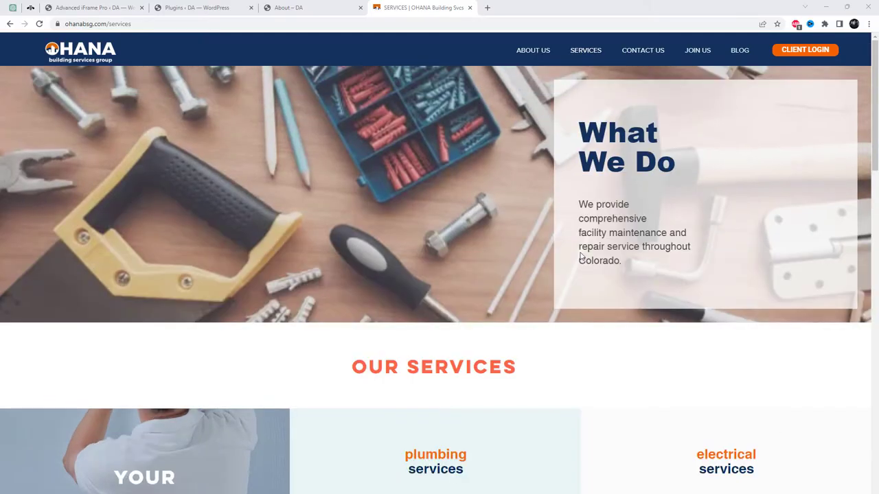
{"action": "scroll", "coordinate": [777, 163], "scroll_direction": "down", "scroll_amount": 4}
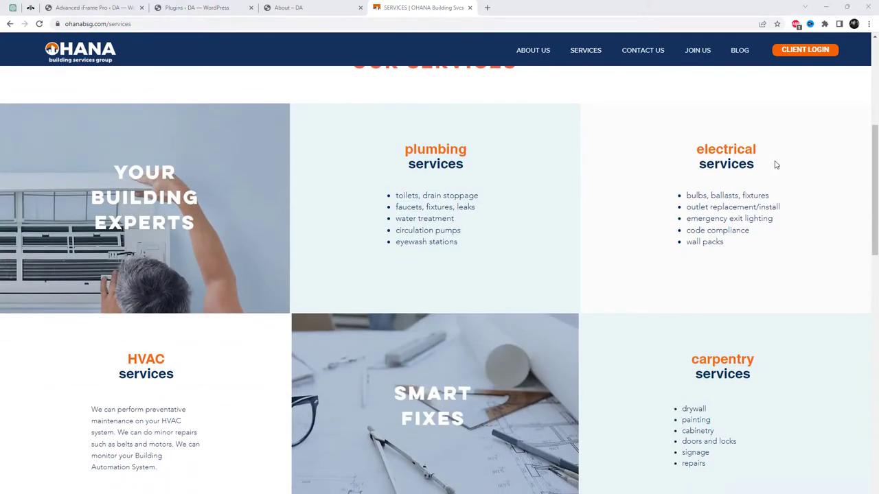
{"action": "scroll", "coordinate": [776, 165], "scroll_direction": "up", "scroll_amount": 1}
{"action": "left_click_drag", "start_coordinate": [874, 181], "coordinate": [874, 190]}
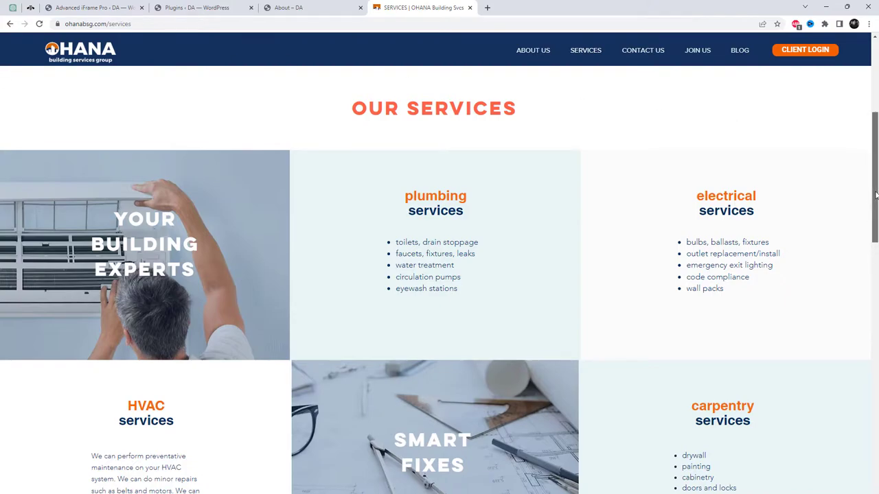
{"action": "left_click_drag", "start_coordinate": [876, 195], "coordinate": [858, 405]}
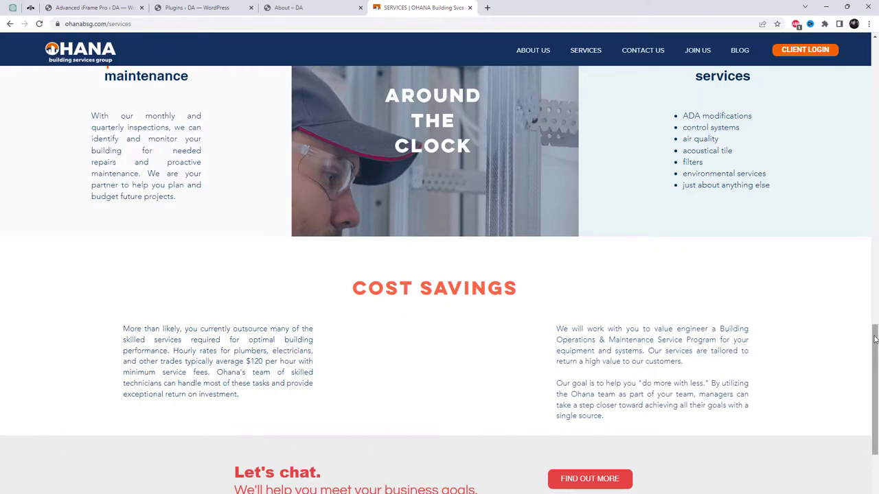
{"action": "left_click_drag", "start_coordinate": [875, 333], "coordinate": [875, 48]}
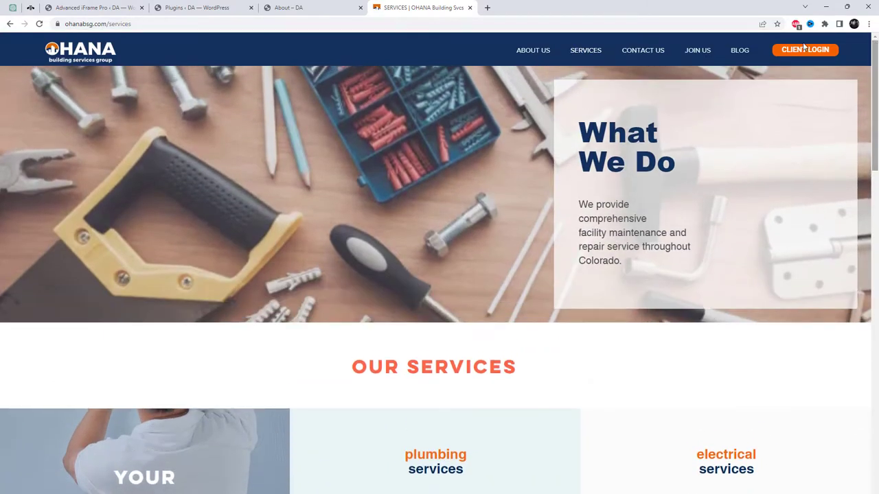
Search Google for Advanced iFrame Pro and open its CodeCanyon page.
{"action": "left_click", "coordinate": [193, 7]}
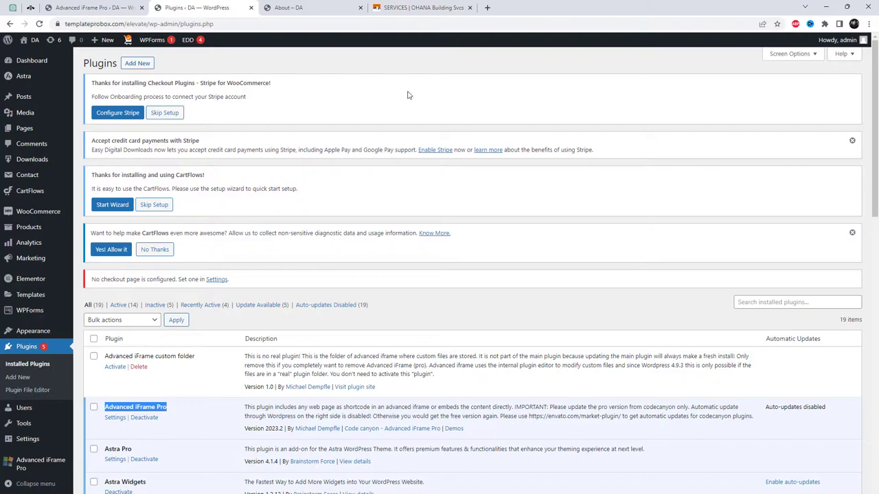
{"action": "right_click", "coordinate": [134, 405]}
{"action": "left_click", "coordinate": [181, 436]}
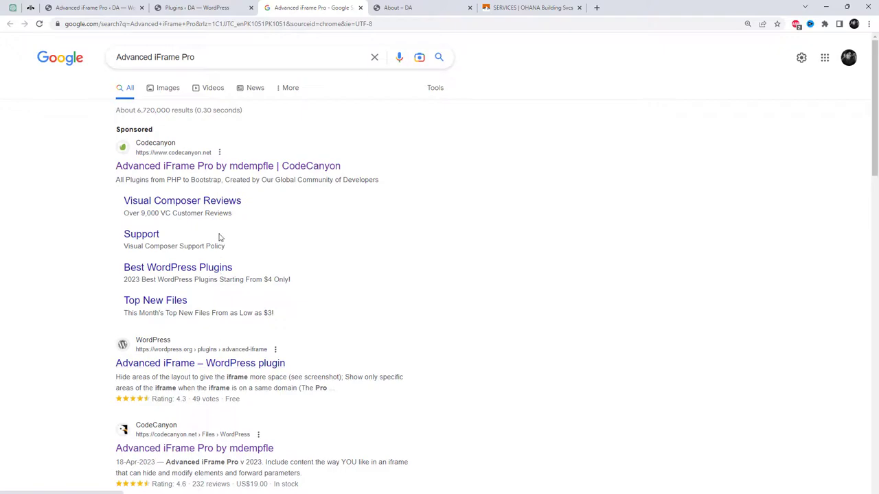
{"action": "left_click", "coordinate": [206, 172]}
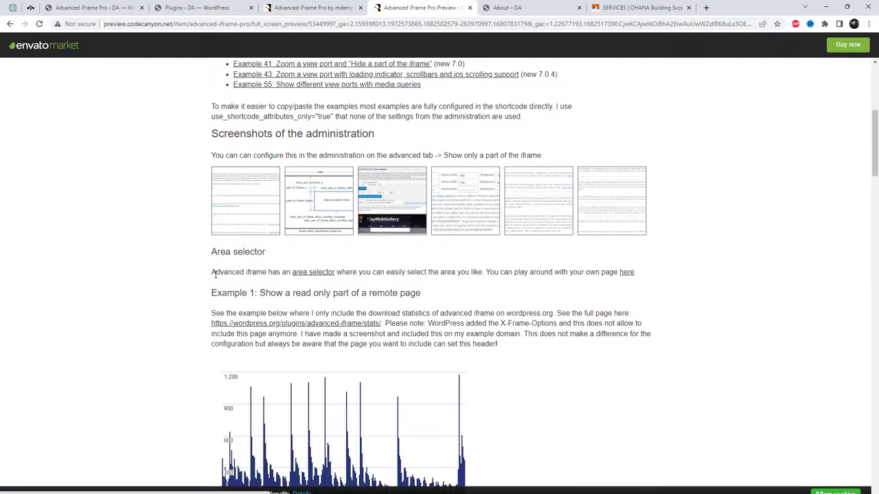
Open the plugin's area selector link in a new tab.
{"action": "left_click_drag", "start_coordinate": [211, 272], "coordinate": [666, 273]}
{"action": "left_click", "coordinate": [677, 282]}
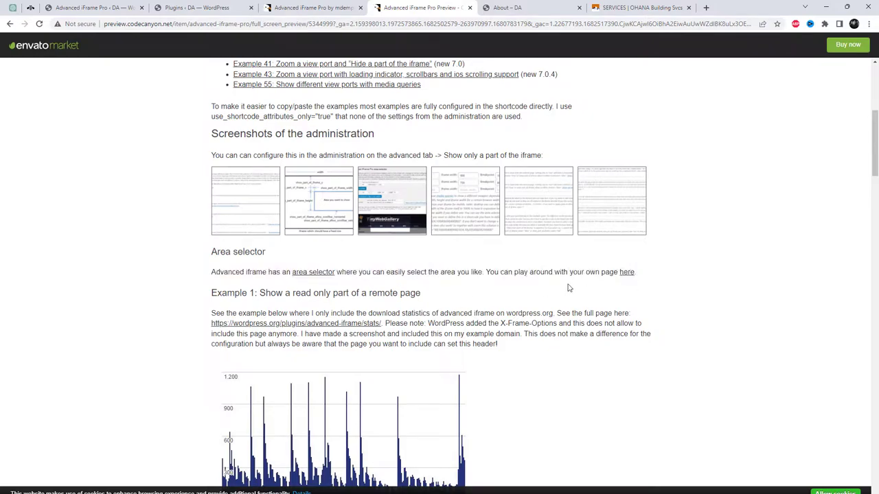
{"action": "right_click", "coordinate": [322, 274]}
{"action": "left_click", "coordinate": [346, 283]}
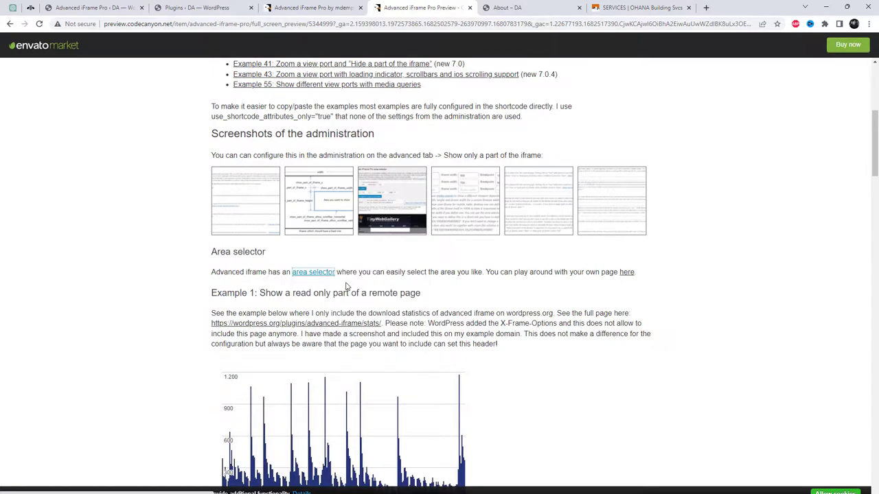
Copy the OHANA services page address for use in the area selector.
{"action": "left_click", "coordinate": [475, 5]}
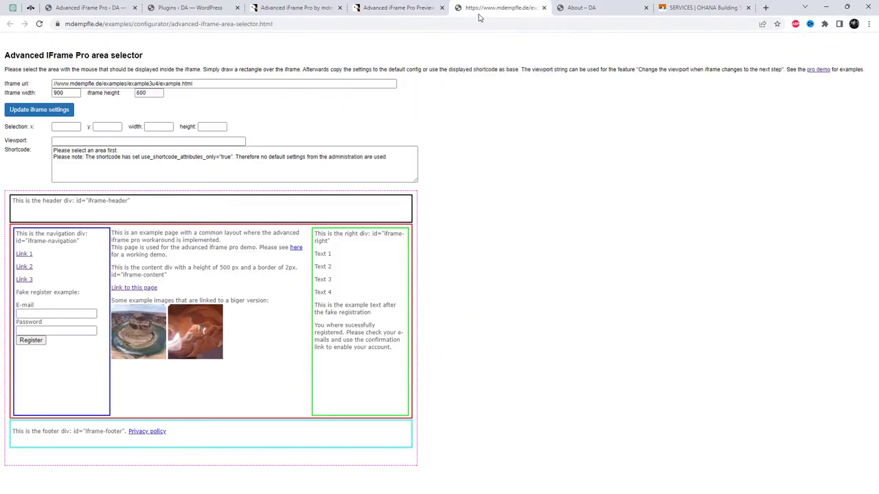
{"action": "left_click", "coordinate": [698, 5]}
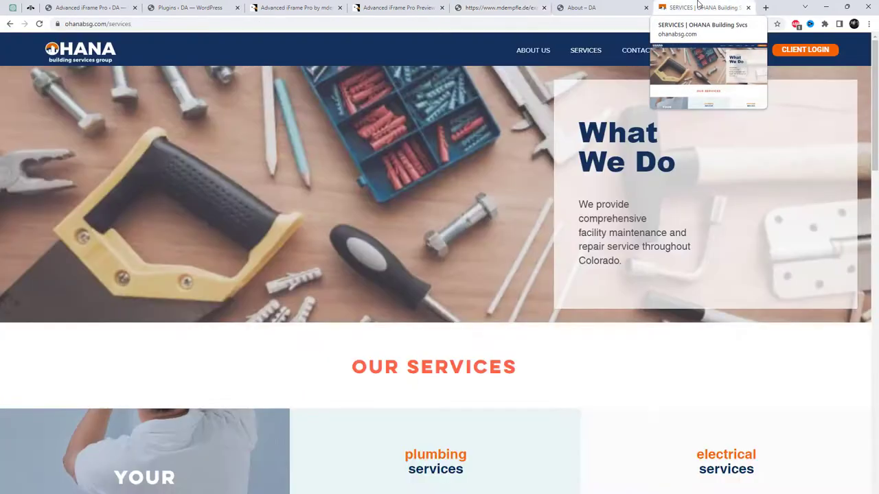
{"action": "left_click", "coordinate": [209, 25]}
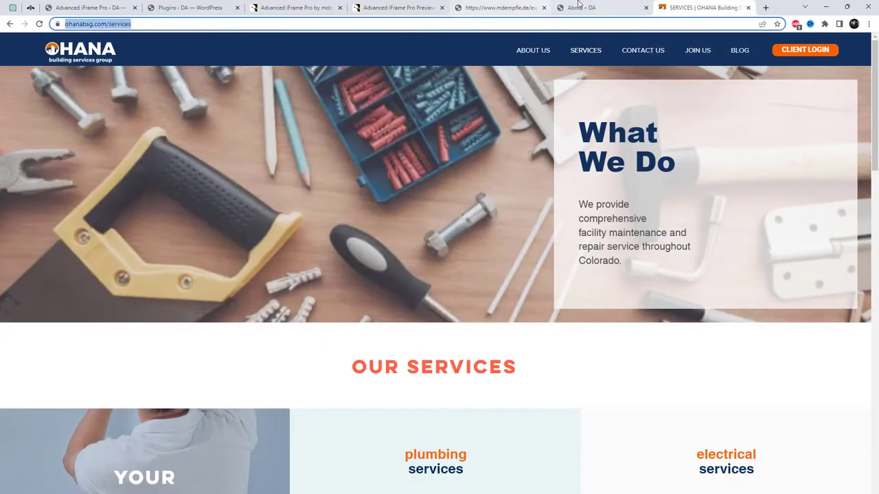
{"action": "left_click", "coordinate": [498, 7]}
{"action": "left_click", "coordinate": [163, 83]}
{"action": "key", "text": "ctrl+a"}
{"action": "type", "text": "https://www.ohanabsg.com/services"}
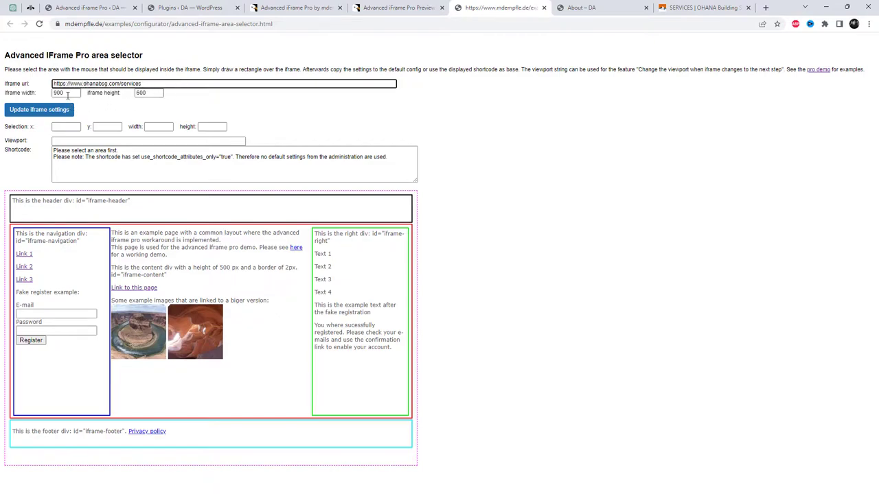
{"action": "left_click_drag", "start_coordinate": [67, 94], "coordinate": [49, 101]}
{"action": "type", "text": "4000"}
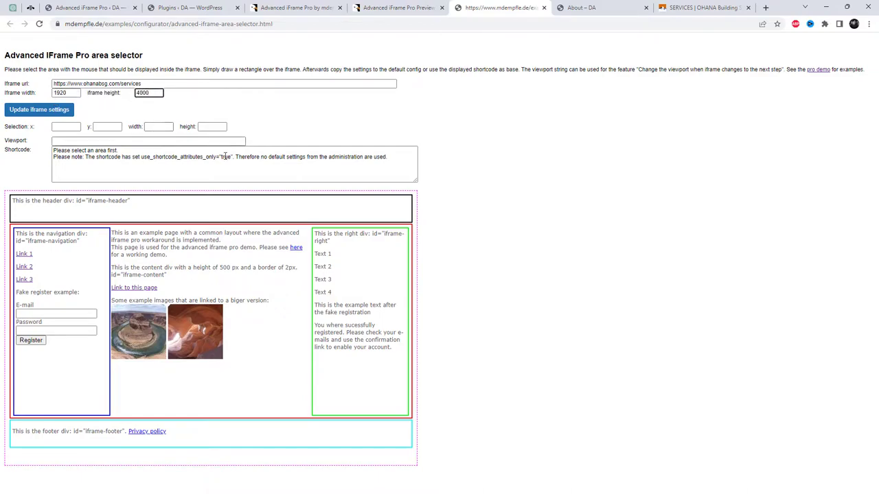
{"action": "left_click", "coordinate": [55, 112]}
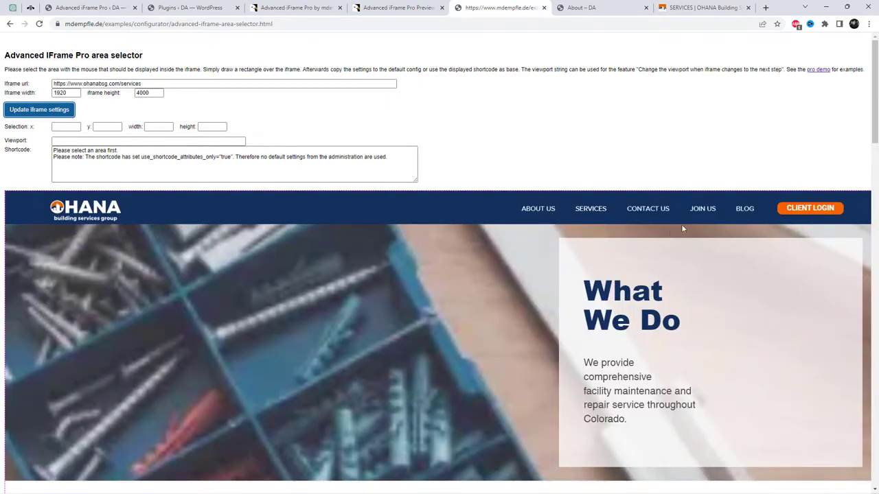
Drag a selection over the OUR SERVICES area in the preview to generate its shortcode.
{"action": "scroll", "coordinate": [762, 162], "scroll_direction": "down", "scroll_amount": 2}
{"action": "scroll", "coordinate": [747, 175], "scroll_direction": "down", "scroll_amount": 2}
{"action": "scroll", "coordinate": [730, 182], "scroll_direction": "down", "scroll_amount": 2}
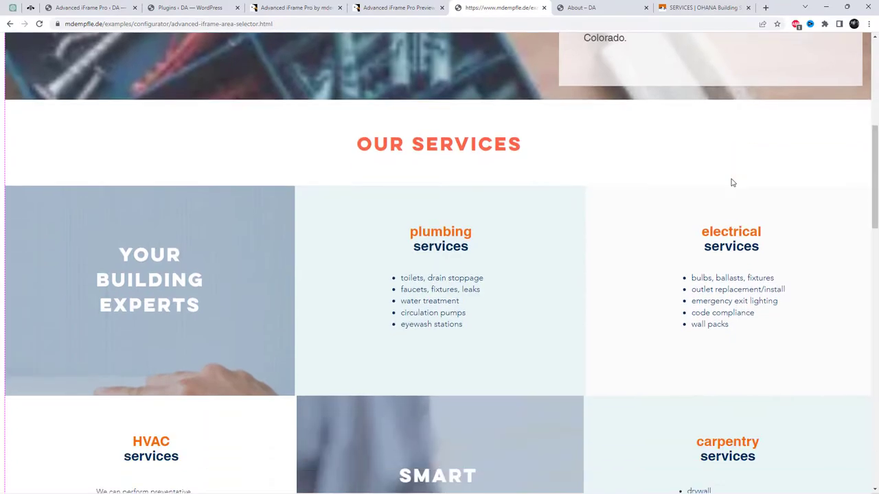
{"action": "left_click_drag", "start_coordinate": [7, 103], "coordinate": [867, 321]}
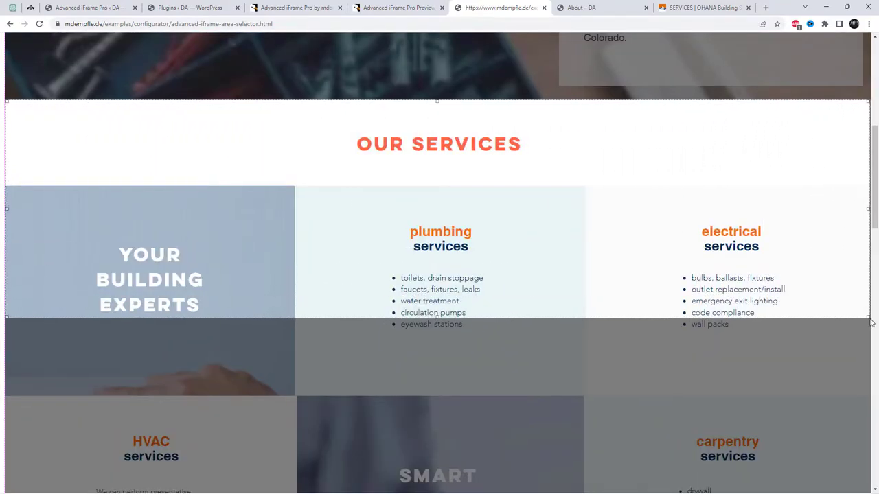
{"action": "scroll", "coordinate": [867, 321], "scroll_direction": "down", "scroll_amount": 5}
{"action": "mouse_move", "coordinate": [867, 321]}
{"action": "left_mouse_down"}
{"action": "mouse_move", "coordinate": [856, 364]}
{"action": "mouse_move", "coordinate": [870, 394]}
{"action": "left_mouse_up"}
{"action": "scroll", "coordinate": [857, 364], "scroll_direction": "down", "scroll_amount": 5}
{"action": "scroll", "coordinate": [856, 382], "scroll_direction": "down", "scroll_amount": 2}
{"action": "scroll", "coordinate": [857, 364], "scroll_direction": "down", "scroll_amount": 1}
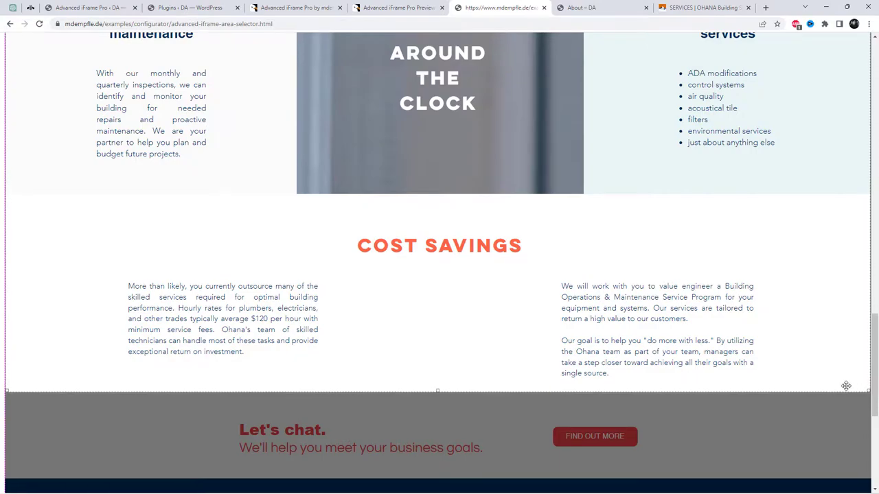
{"action": "scroll", "coordinate": [549, 351], "scroll_direction": "up", "scroll_amount": 8}
{"action": "scroll", "coordinate": [407, 286], "scroll_direction": "up", "scroll_amount": 10}
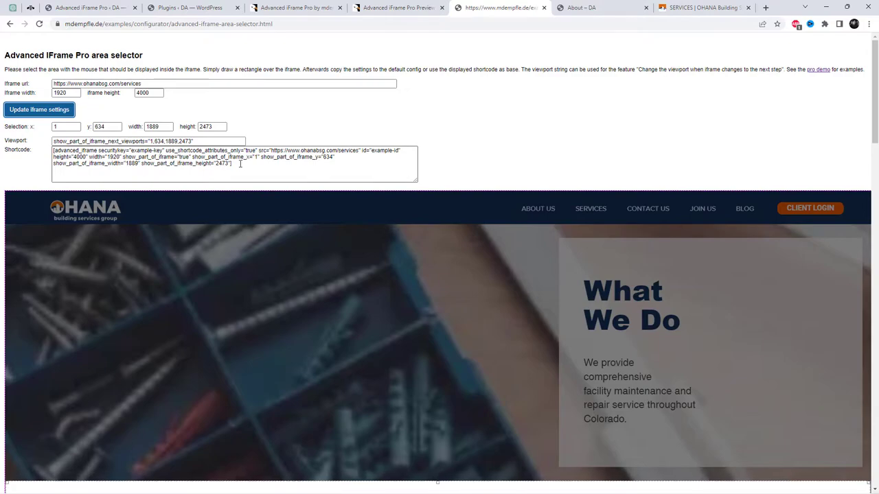
Copy the generated shortcode and go to the site's About page.
{"action": "left_click_drag", "start_coordinate": [241, 163], "coordinate": [47, 154]}
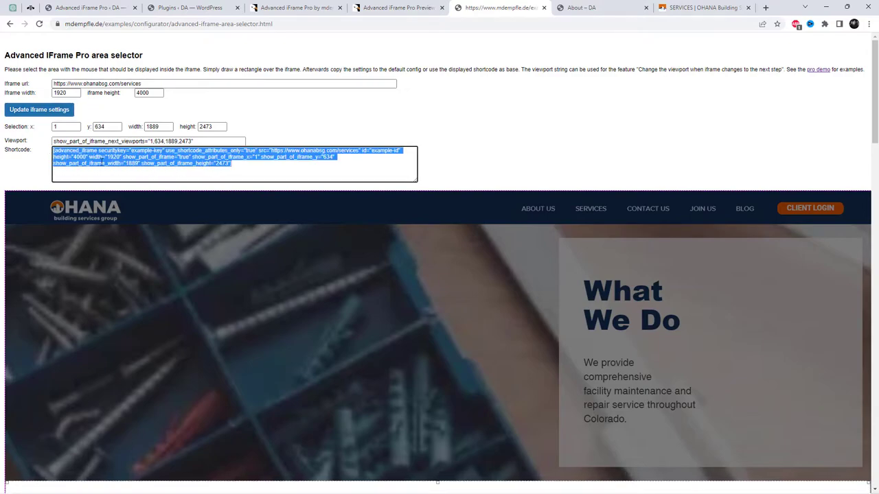
{"action": "right_click", "coordinate": [104, 162]}
{"action": "left_click", "coordinate": [153, 199]}
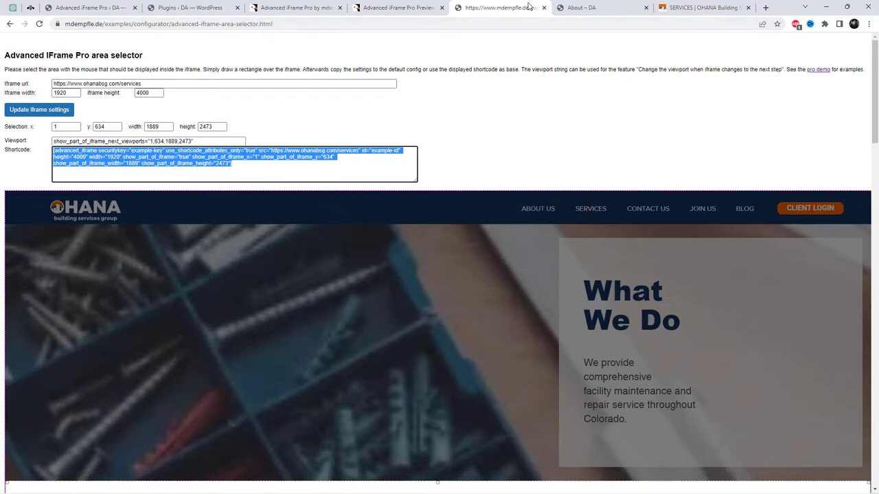
{"action": "left_click", "coordinate": [583, 7]}
{"action": "scroll", "coordinate": [309, 52], "scroll_direction": "up", "scroll_amount": 2}
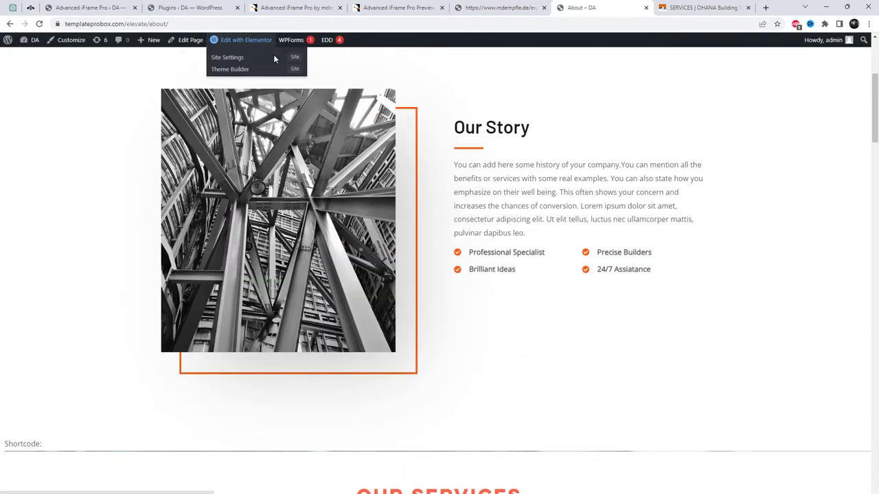
Add a one-column section with Full Width content above What We Offer on the About page.
{"action": "scroll", "coordinate": [406, 160], "scroll_direction": "up", "scroll_amount": 3}
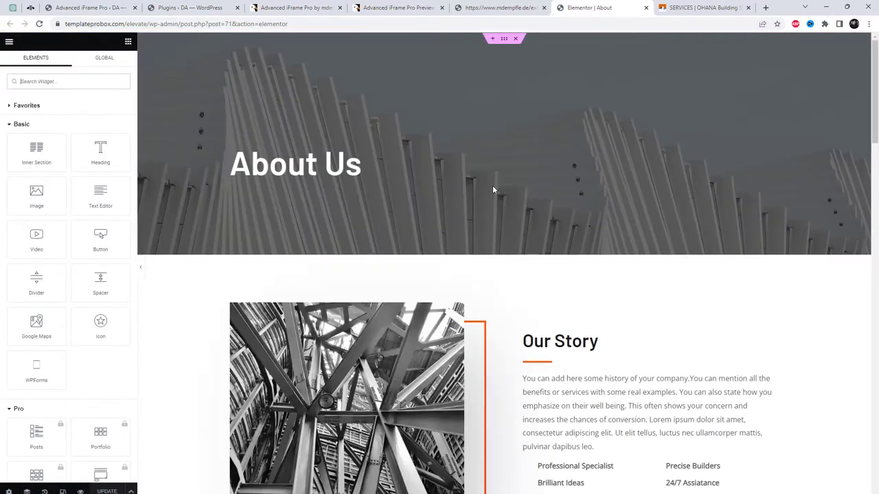
{"action": "scroll", "coordinate": [521, 213], "scroll_direction": "down", "scroll_amount": 5}
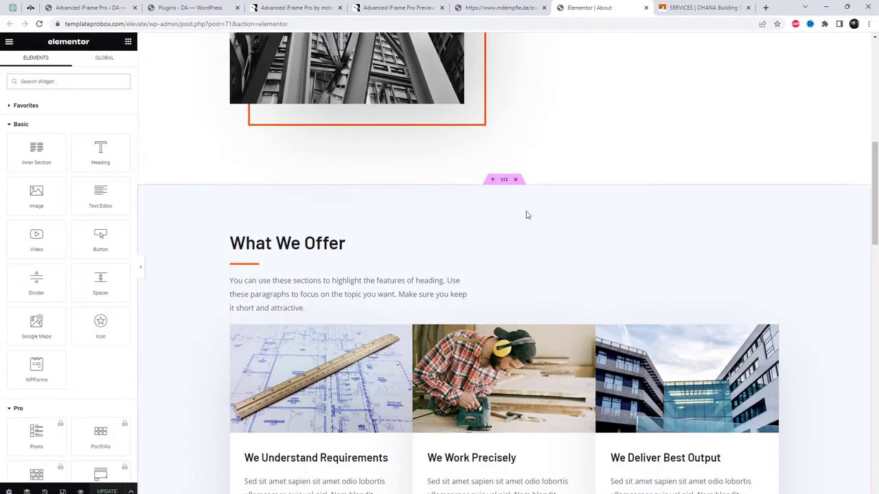
{"action": "left_click", "coordinate": [492, 182]}
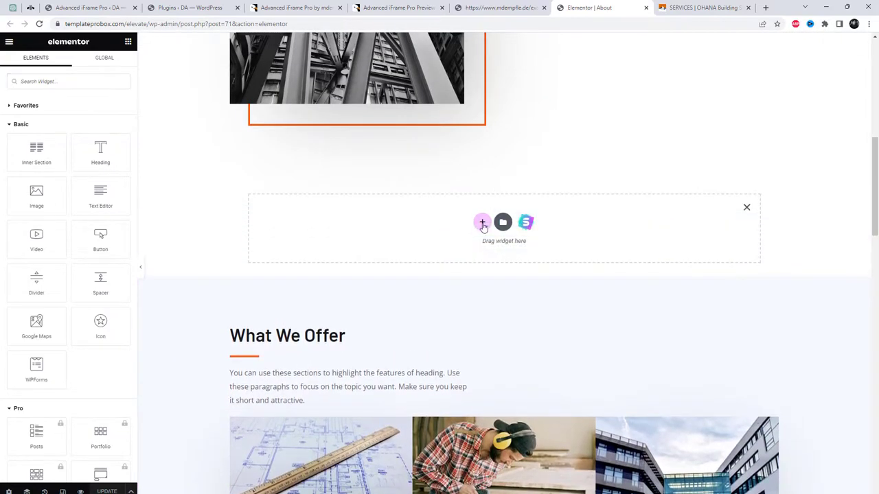
{"action": "left_click", "coordinate": [481, 221]}
{"action": "left_click", "coordinate": [382, 248]}
{"action": "left_click", "coordinate": [92, 113]}
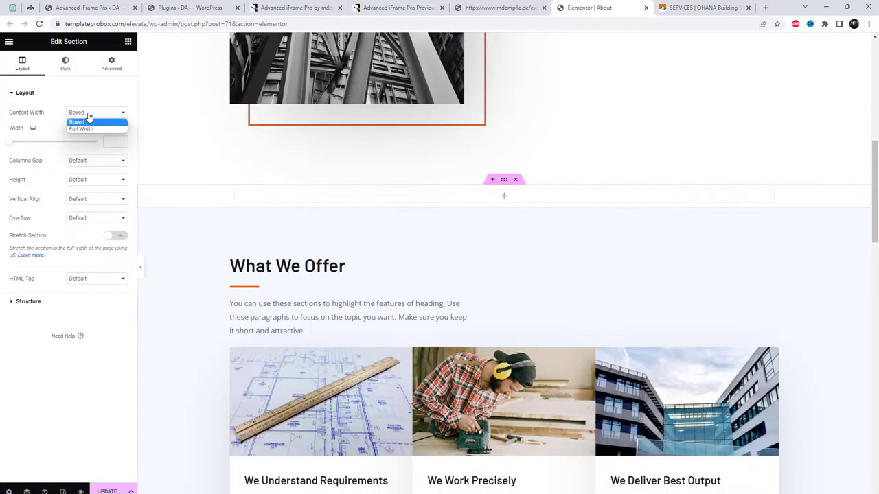
{"action": "left_click", "coordinate": [87, 129]}
{"action": "left_click", "coordinate": [9, 41]}
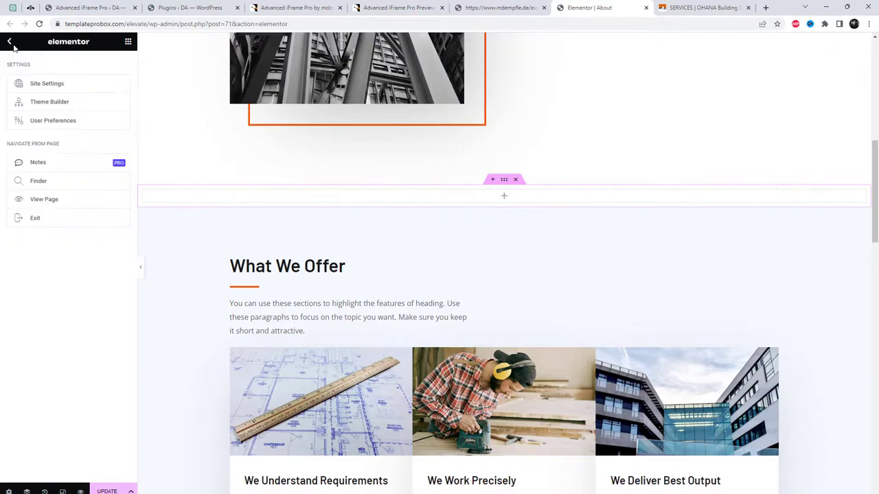
{"action": "left_click", "coordinate": [10, 42]}
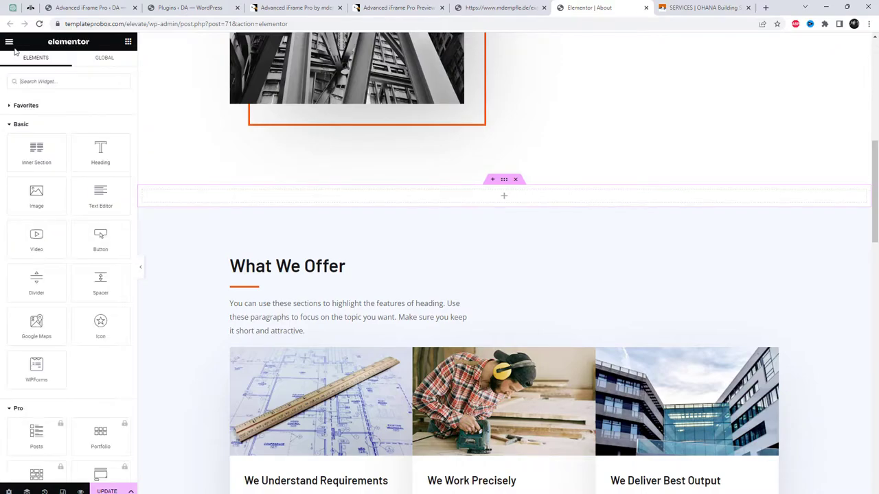
Add a Shortcode widget to the new section containing the pasted iframe shortcode.
{"action": "left_click", "coordinate": [46, 82]}
{"action": "type", "text": "sho"}
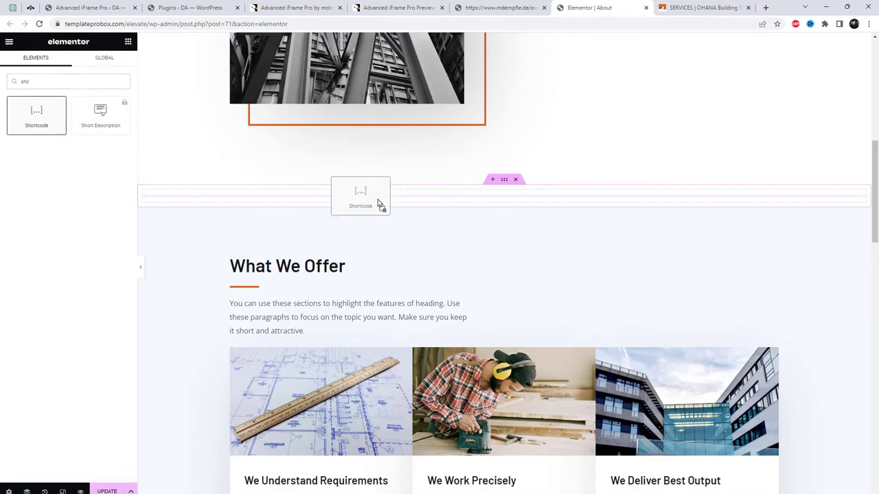
{"action": "left_click_drag", "start_coordinate": [48, 117], "coordinate": [384, 197]}
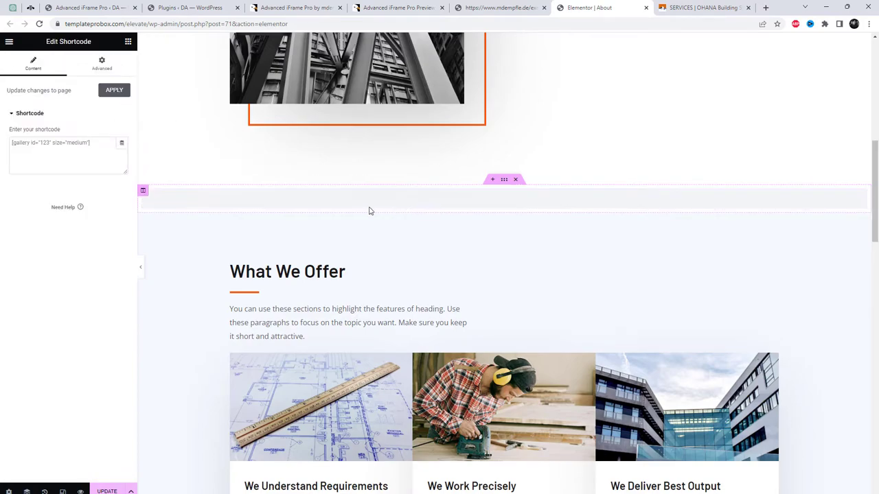
{"action": "left_click", "coordinate": [78, 152]}
{"action": "key", "text": "ctrl+v"}
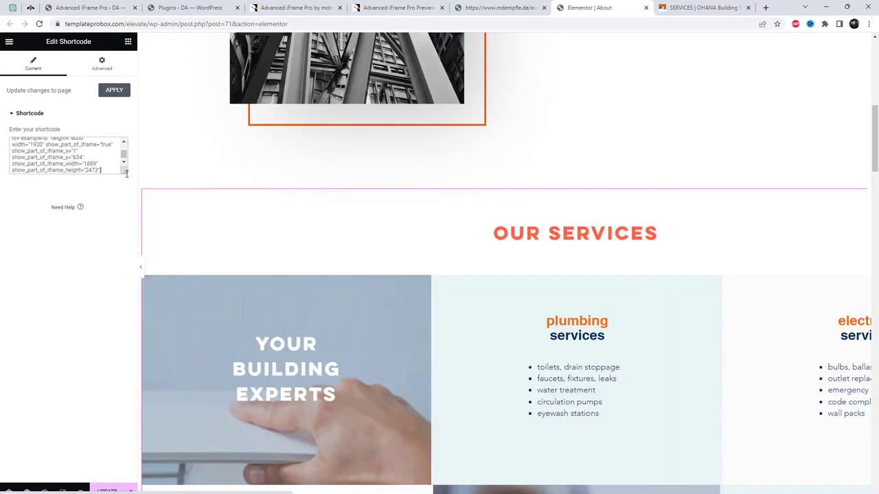
{"action": "left_click_drag", "start_coordinate": [127, 173], "coordinate": [127, 320]}
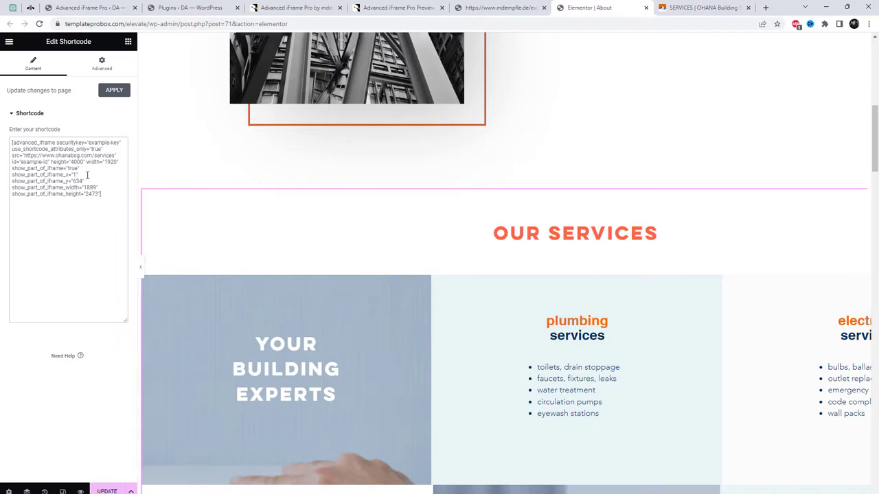
Review the embedded Our Services grid in the preview and copy the site's base address.
{"action": "mouse_move", "coordinate": [505, 234]}
{"action": "scroll", "coordinate": [764, 293], "scroll_direction": "down", "scroll_amount": 2}
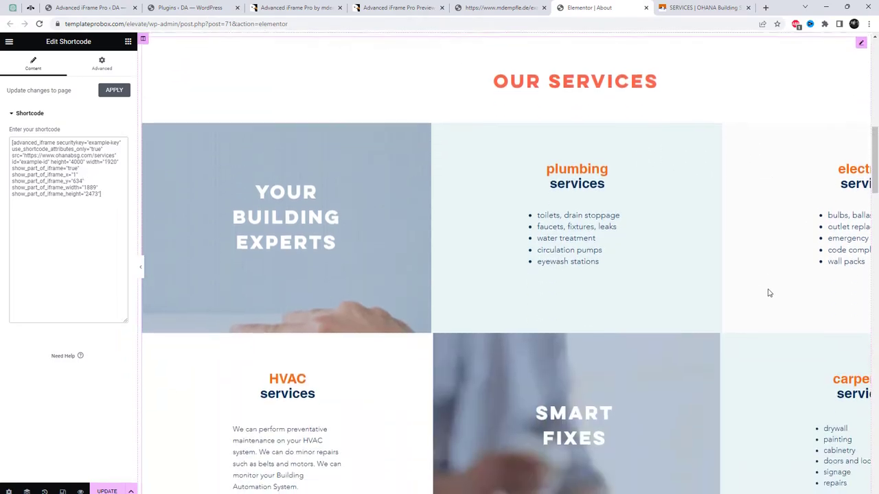
{"action": "scroll", "coordinate": [760, 295], "scroll_direction": "down", "scroll_amount": 2}
{"action": "scroll", "coordinate": [759, 293], "scroll_direction": "down", "scroll_amount": 5}
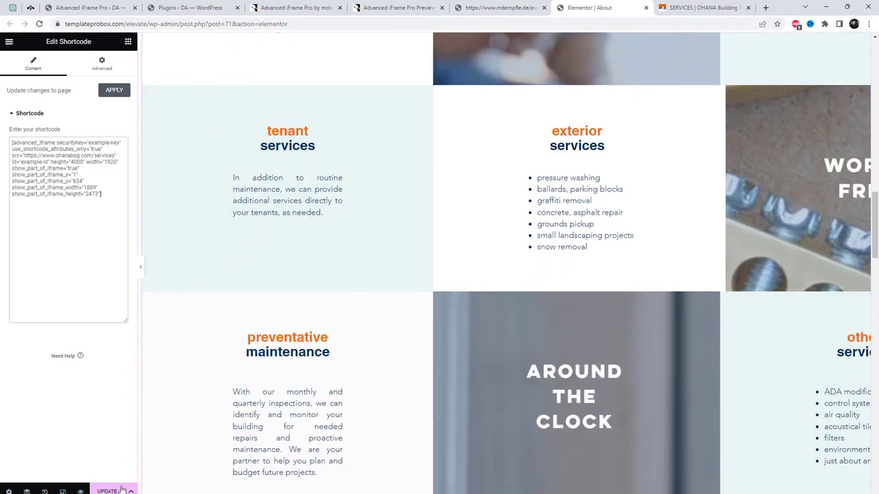
{"action": "scroll", "coordinate": [445, 84], "scroll_direction": "up", "scroll_amount": 5}
{"action": "scroll", "coordinate": [445, 84], "scroll_direction": "up", "scroll_amount": 4}
{"action": "left_click_drag", "start_coordinate": [169, 23], "coordinate": [65, 24]}
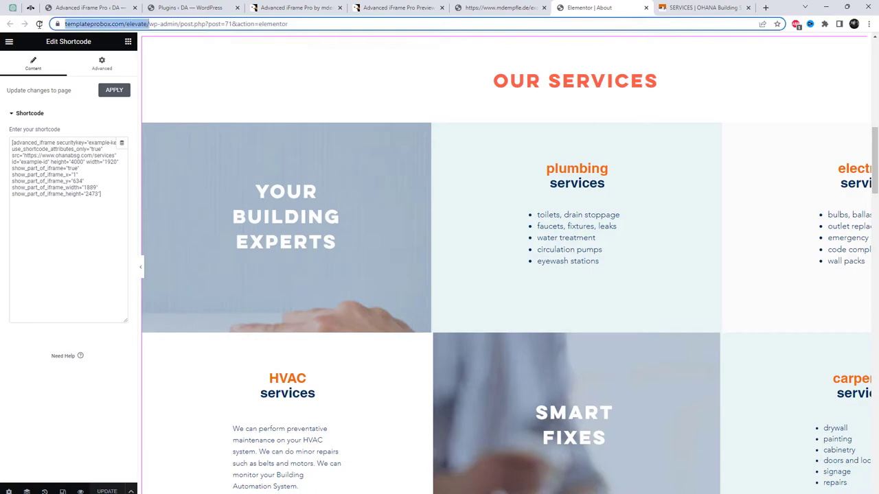
Open the site's home page in a new tab and go to the live About page.
{"action": "left_click", "coordinate": [766, 7]}
{"action": "key", "text": "ctrl+v"}
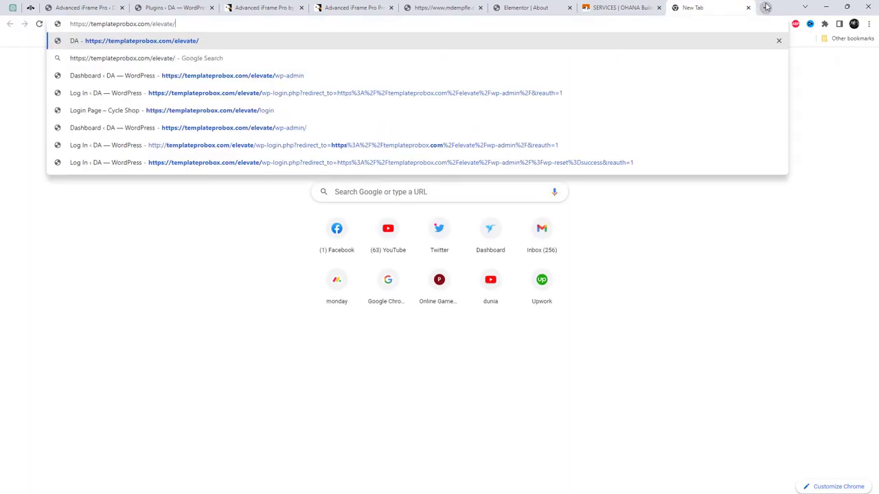
{"action": "key", "text": "Return"}
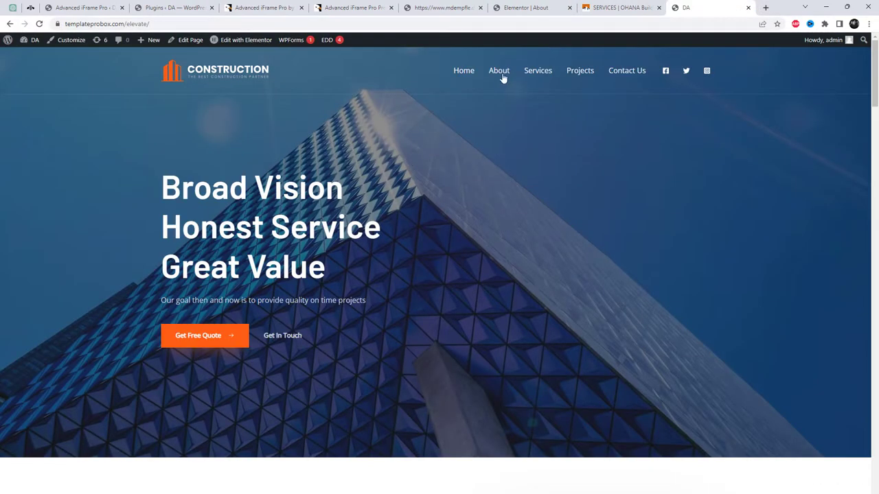
{"action": "left_click", "coordinate": [504, 77]}
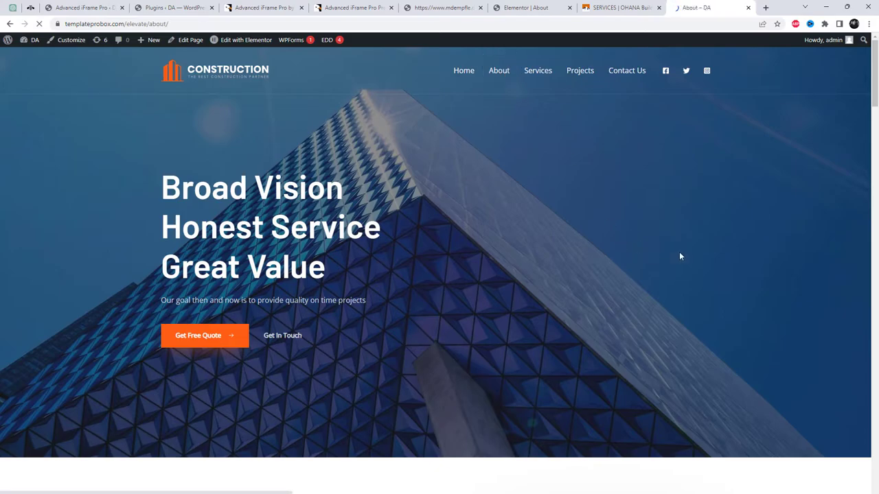
Scroll through the live About page to check the embedded OHANA Our Services grid.
{"action": "scroll", "coordinate": [680, 257], "scroll_direction": "down", "scroll_amount": 5}
{"action": "scroll", "coordinate": [682, 257], "scroll_direction": "down", "scroll_amount": 3}
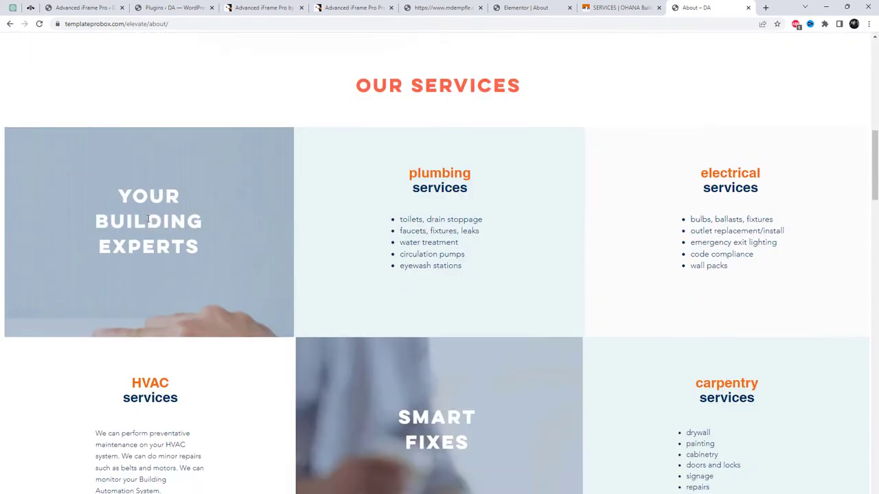
{"action": "scroll", "coordinate": [733, 256], "scroll_direction": "down", "scroll_amount": 4}
{"action": "scroll", "coordinate": [333, 308], "scroll_direction": "down", "scroll_amount": 2}
{"action": "scroll", "coordinate": [704, 308], "scroll_direction": "down", "scroll_amount": 3}
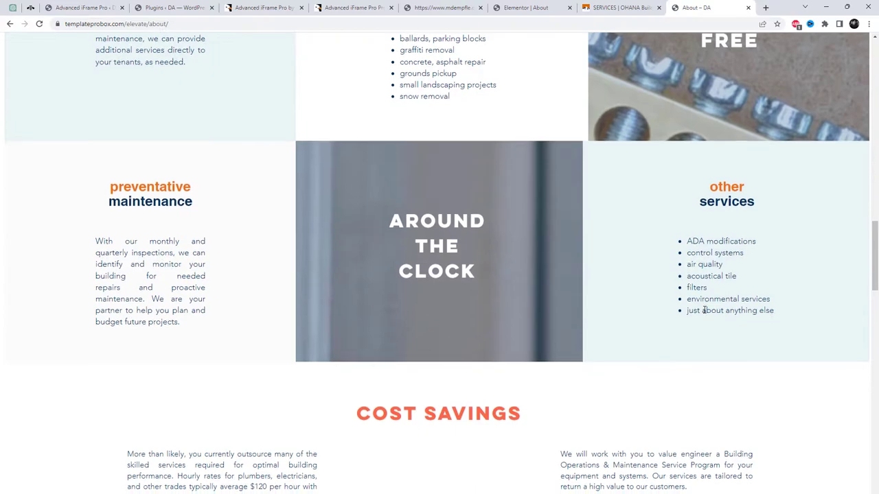
{"action": "scroll", "coordinate": [550, 292], "scroll_direction": "down", "scroll_amount": 4}
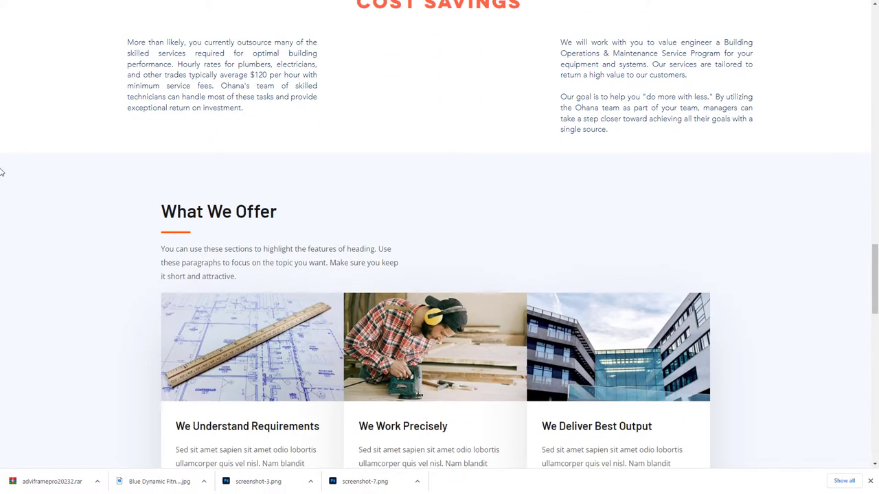
{"action": "scroll", "coordinate": [755, 240], "scroll_direction": "up", "scroll_amount": 3}
{"action": "scroll", "coordinate": [755, 239], "scroll_direction": "up", "scroll_amount": 3}
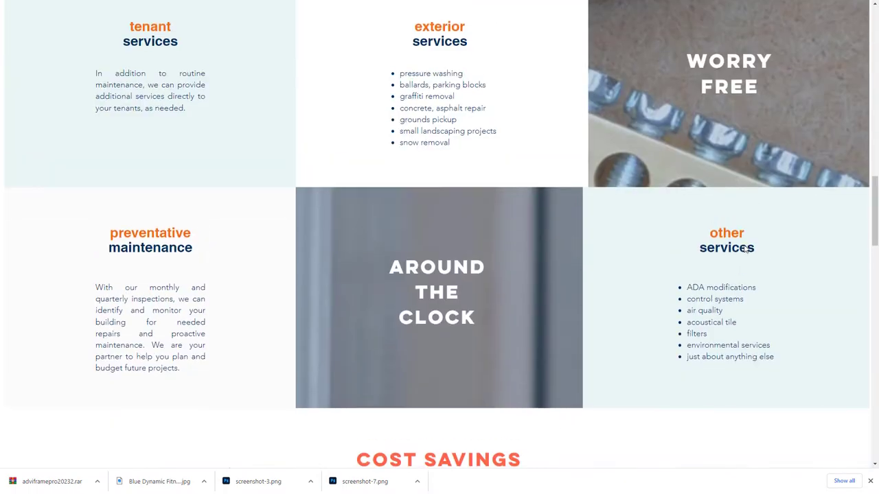
{"action": "scroll", "coordinate": [741, 249], "scroll_direction": "up", "scroll_amount": 4}
{"action": "scroll", "coordinate": [741, 250], "scroll_direction": "up", "scroll_amount": 4}
{"action": "scroll", "coordinate": [710, 252], "scroll_direction": "down", "scroll_amount": 1}
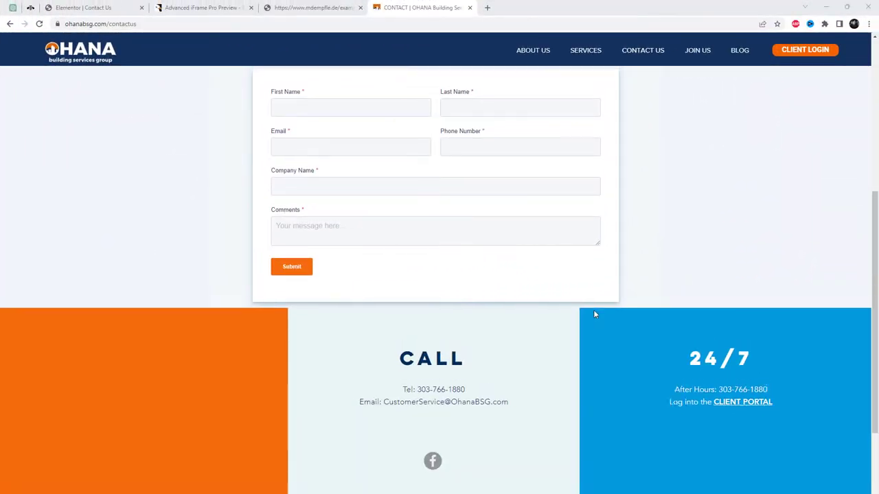
Browse the OHANA Contact Us page and copy its address.
{"action": "scroll", "coordinate": [595, 315], "scroll_direction": "up", "scroll_amount": 1}
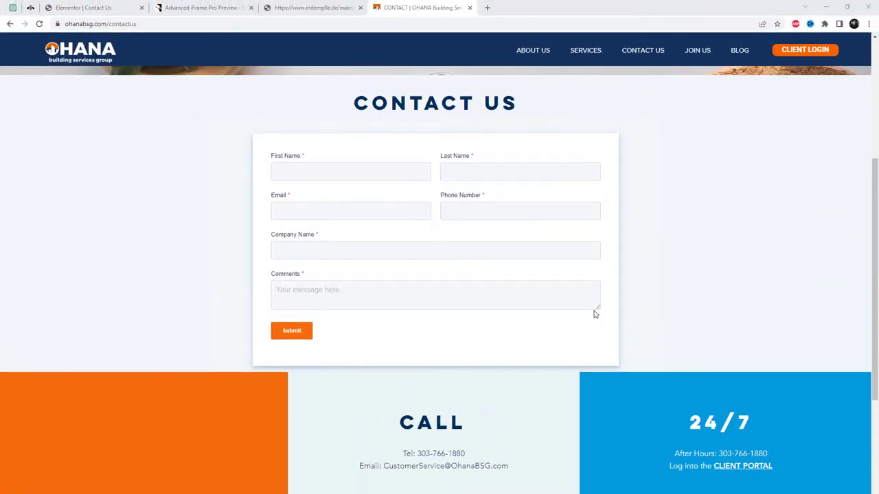
{"action": "scroll", "coordinate": [594, 315], "scroll_direction": "up", "scroll_amount": 1}
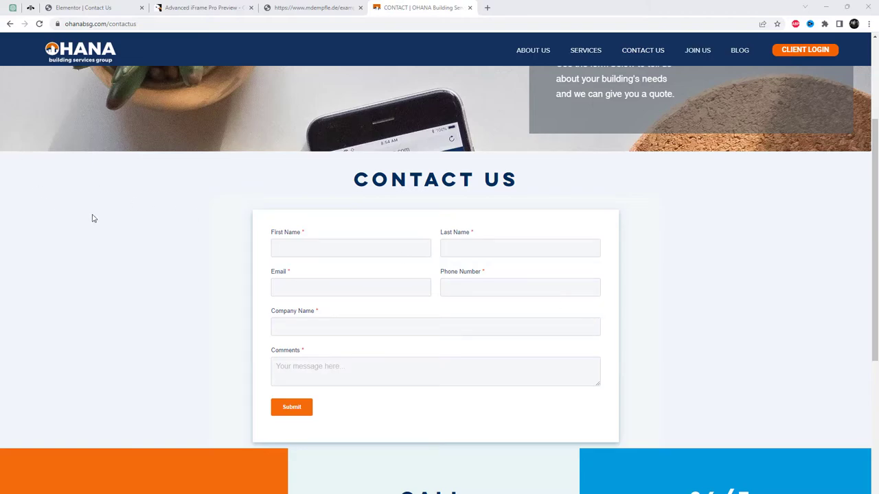
{"action": "scroll", "coordinate": [124, 290], "scroll_direction": "down", "scroll_amount": 1}
{"action": "scroll", "coordinate": [183, 362], "scroll_direction": "down", "scroll_amount": 2}
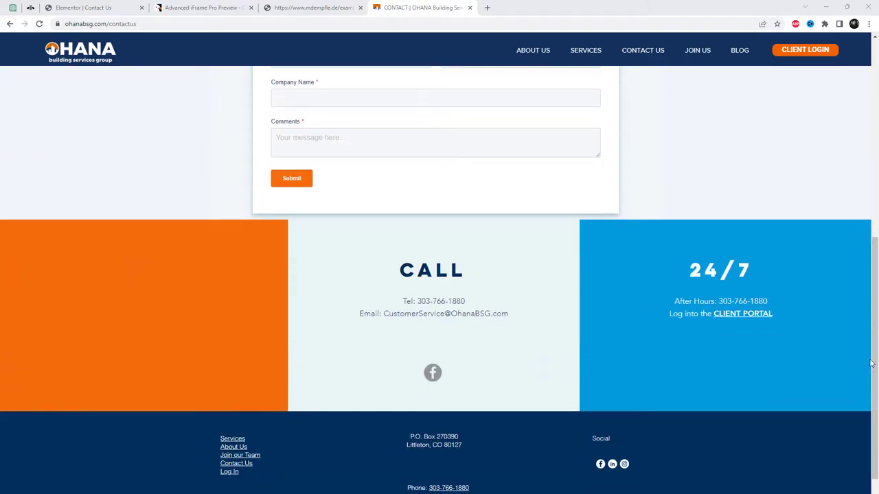
{"action": "scroll", "coordinate": [529, 349], "scroll_direction": "up", "scroll_amount": 2}
{"action": "scroll", "coordinate": [529, 349], "scroll_direction": "up", "scroll_amount": 2}
{"action": "left_click", "coordinate": [212, 28]}
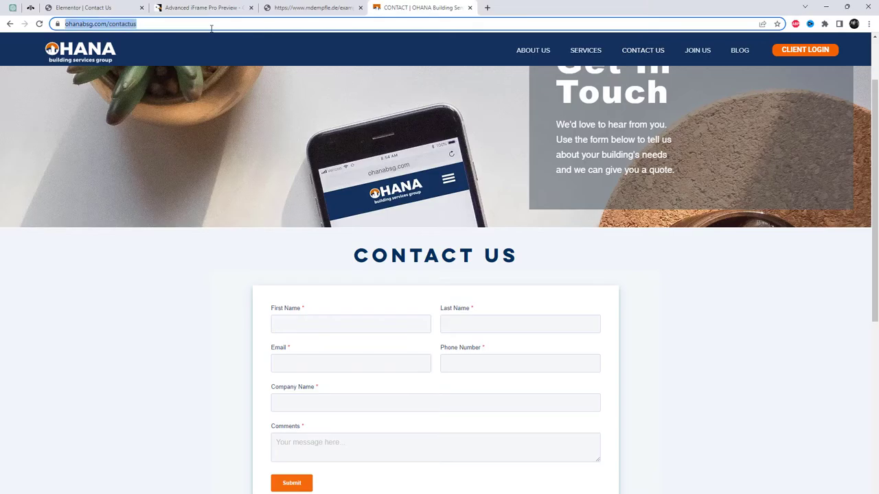
Load ohanabsg.com/contactus into the area selector with an updated iframe height.
{"action": "left_click", "coordinate": [309, 8]}
{"action": "triple_click", "coordinate": [298, 79]}
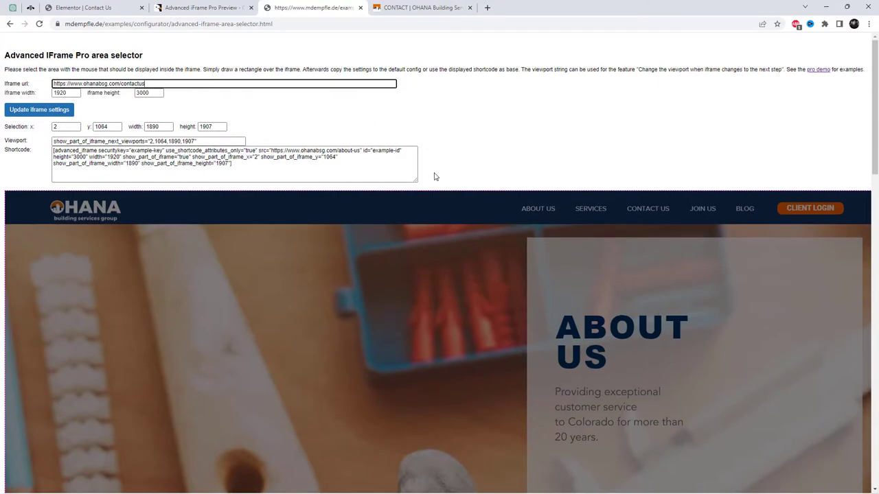
{"action": "left_click", "coordinate": [35, 114]}
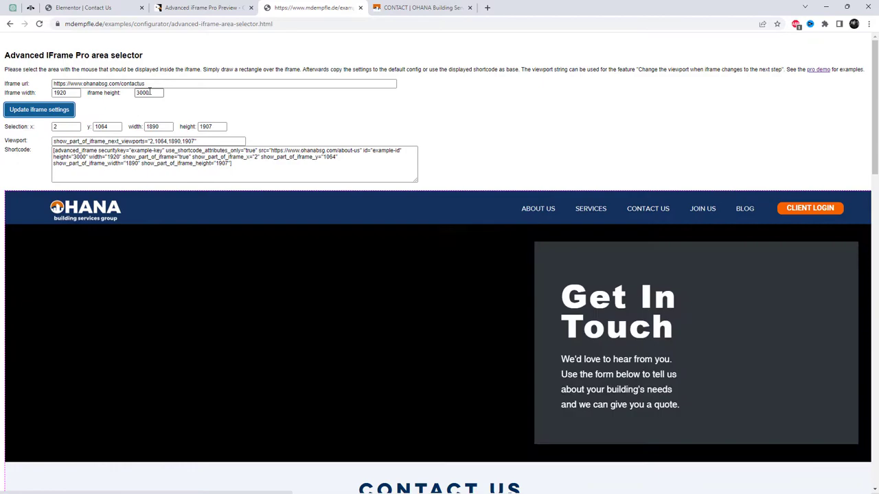
{"action": "left_click_drag", "start_coordinate": [161, 93], "coordinate": [130, 93]}
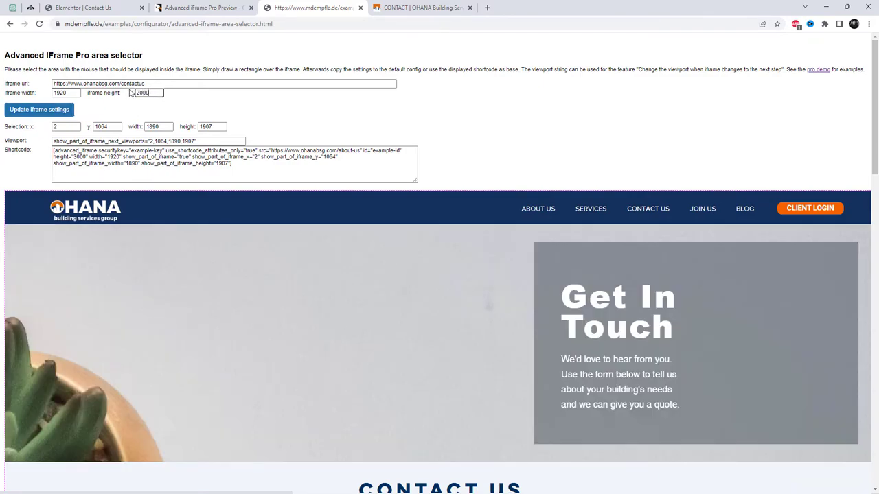
{"action": "left_click", "coordinate": [71, 110]}
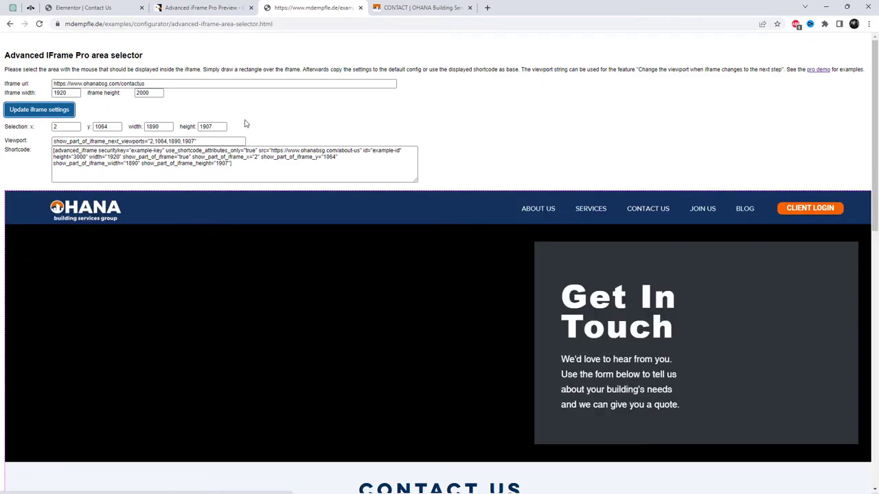
Outline the contact form area (x 0, y 593, 1895×1067) and select the generated shortcode.
{"action": "scroll", "coordinate": [590, 212], "scroll_direction": "down", "scroll_amount": 5}
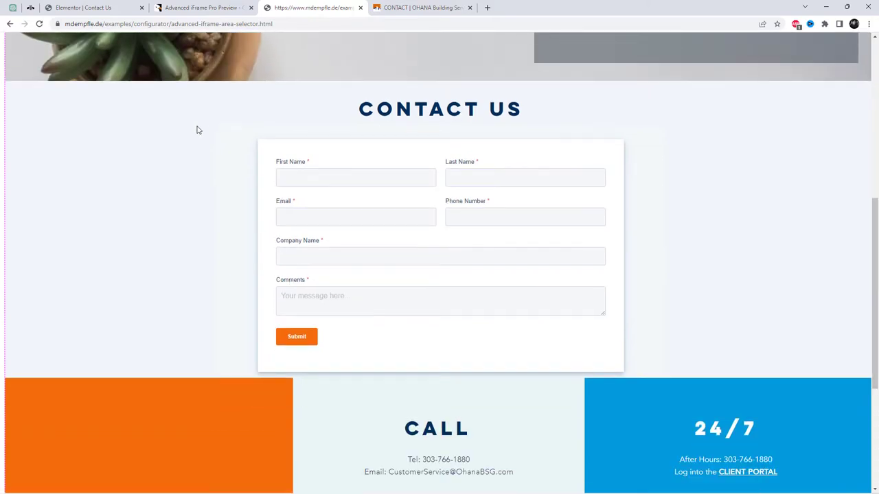
{"action": "left_click_drag", "start_coordinate": [6, 83], "coordinate": [865, 426]}
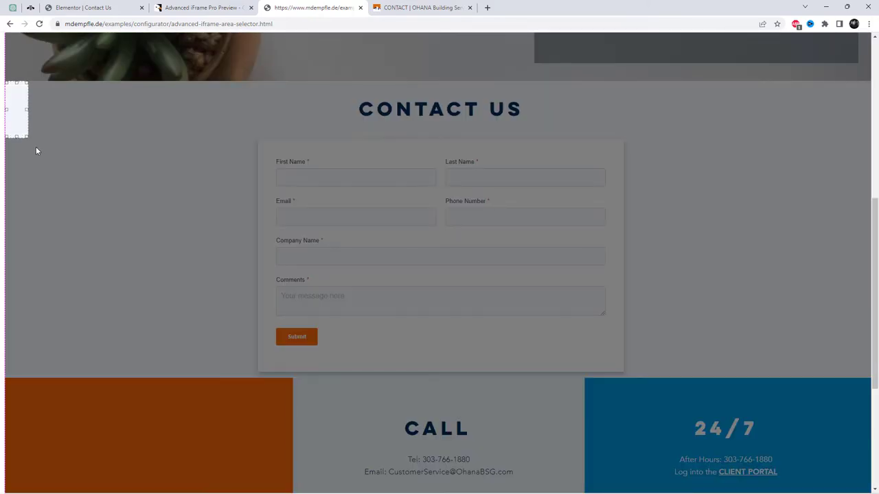
{"action": "scroll", "coordinate": [865, 426], "scroll_direction": "down", "scroll_amount": 2}
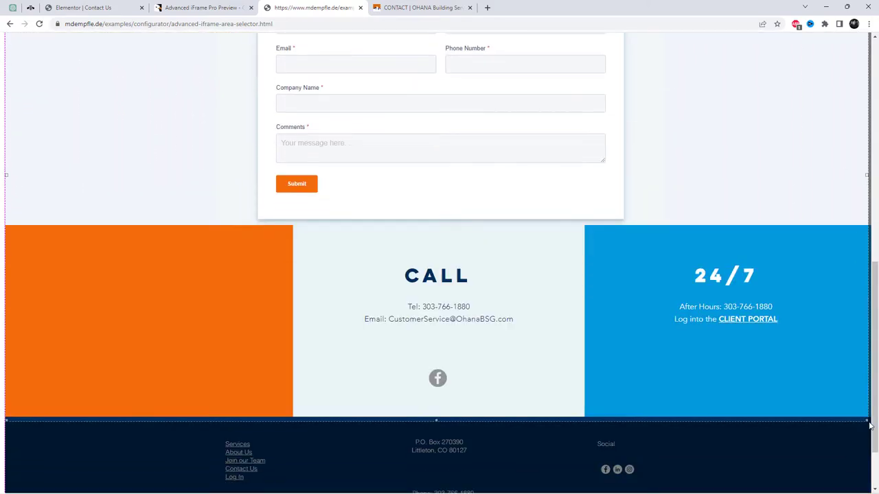
{"action": "left_click_drag", "start_coordinate": [873, 420], "coordinate": [871, 419]}
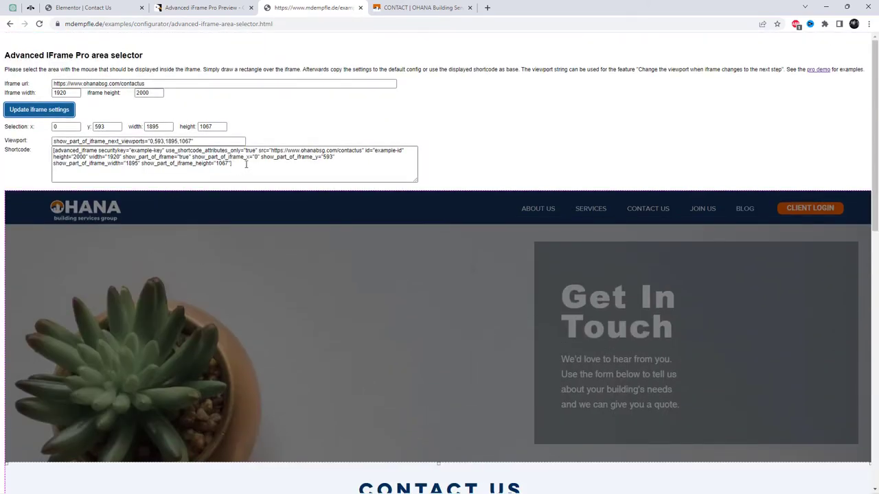
{"action": "left_click_drag", "start_coordinate": [172, 180], "coordinate": [39, 155]}
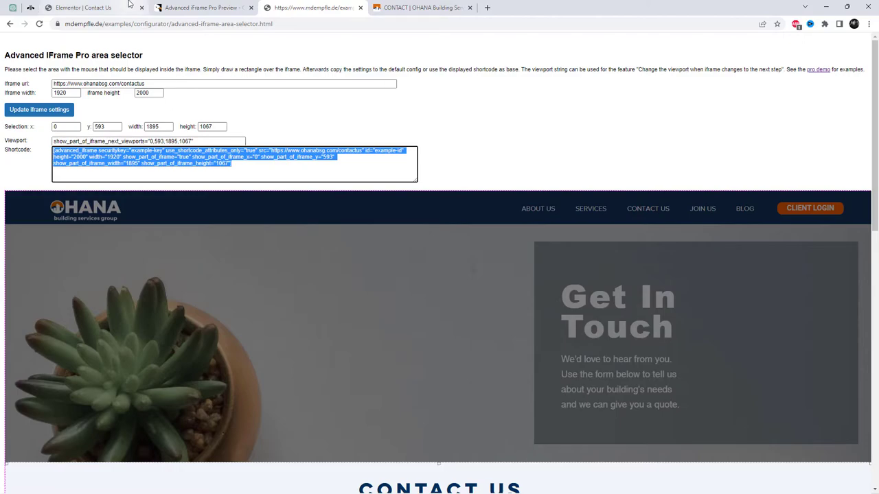
Add a one-column Full Width section below the map on the Contact Us page.
{"action": "left_click", "coordinate": [82, 8]}
{"action": "scroll", "coordinate": [571, 283], "scroll_direction": "down", "scroll_amount": 3}
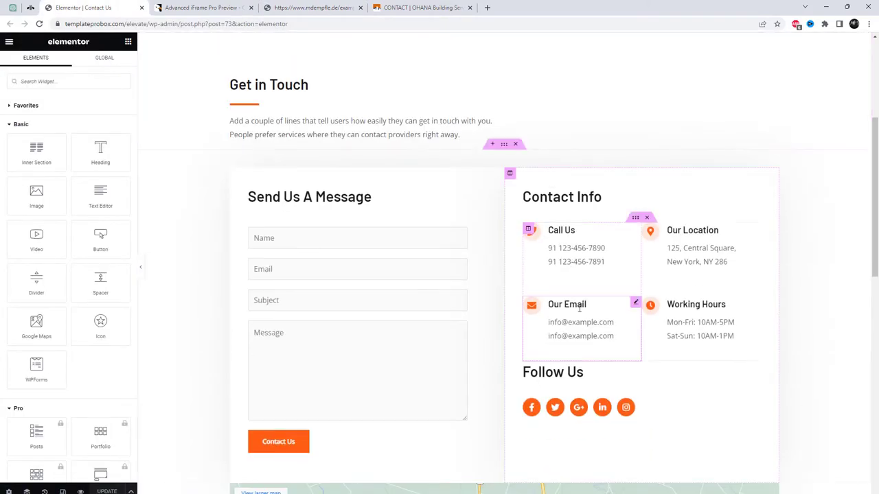
{"action": "scroll", "coordinate": [551, 335], "scroll_direction": "down", "scroll_amount": 7}
{"action": "left_click", "coordinate": [482, 359]}
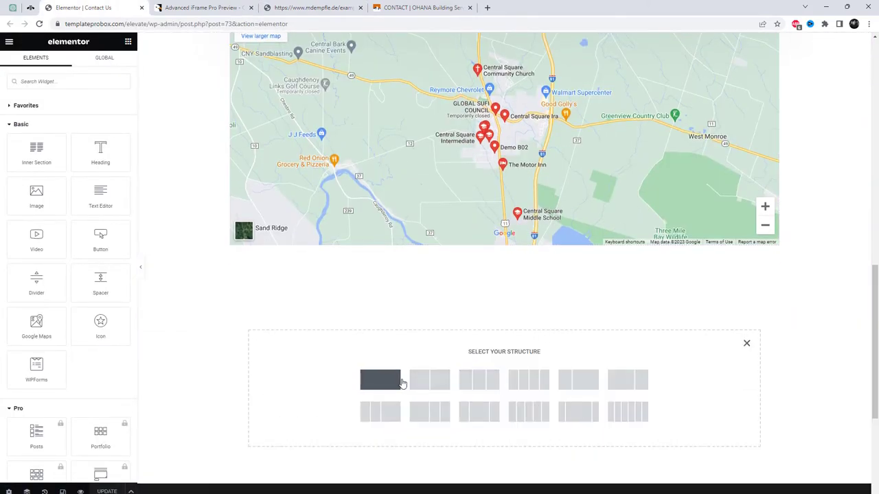
{"action": "left_click", "coordinate": [380, 378]}
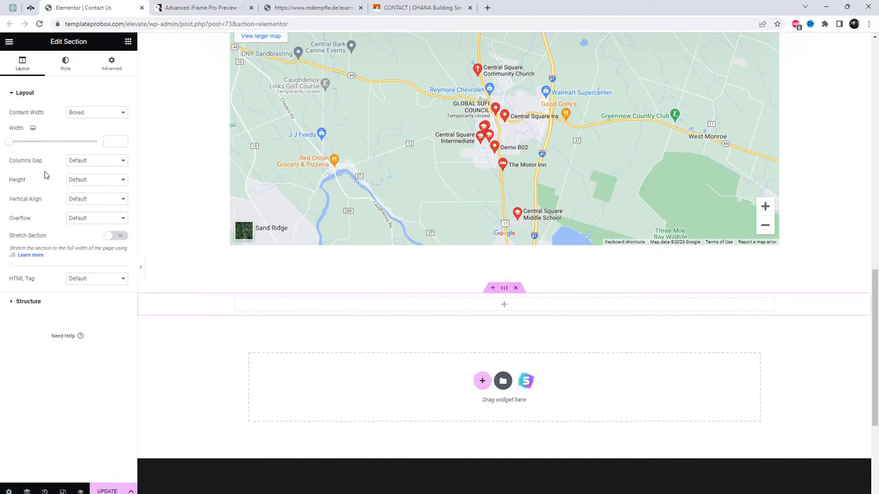
{"action": "left_click", "coordinate": [82, 112]}
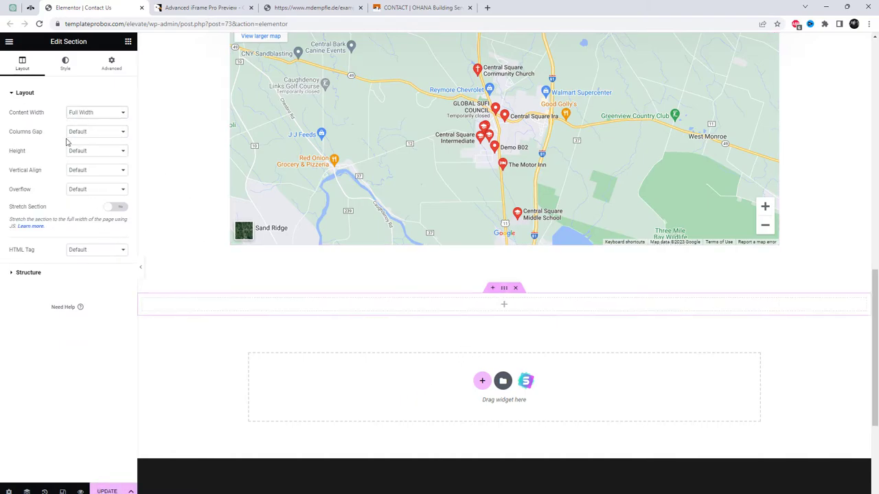
Place a Shortcode widget in the new section with the pasted contact-form iframe shortcode.
{"action": "left_click", "coordinate": [505, 305]}
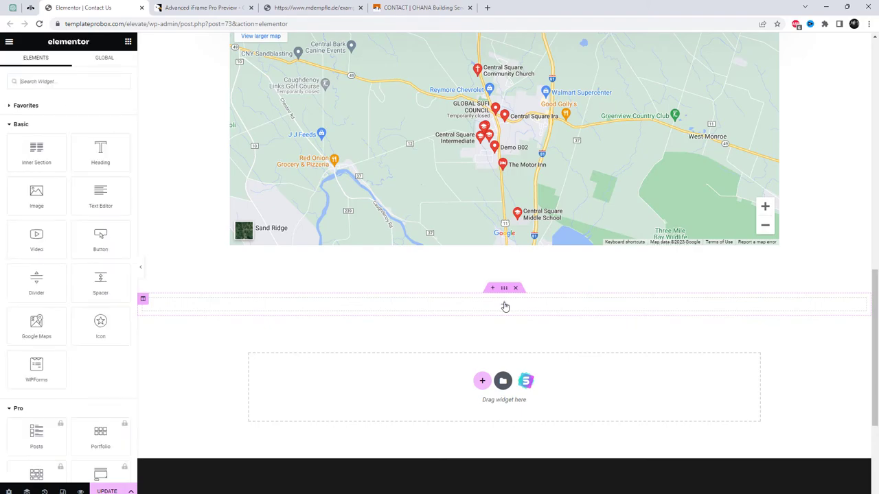
{"action": "type", "text": "shor"}
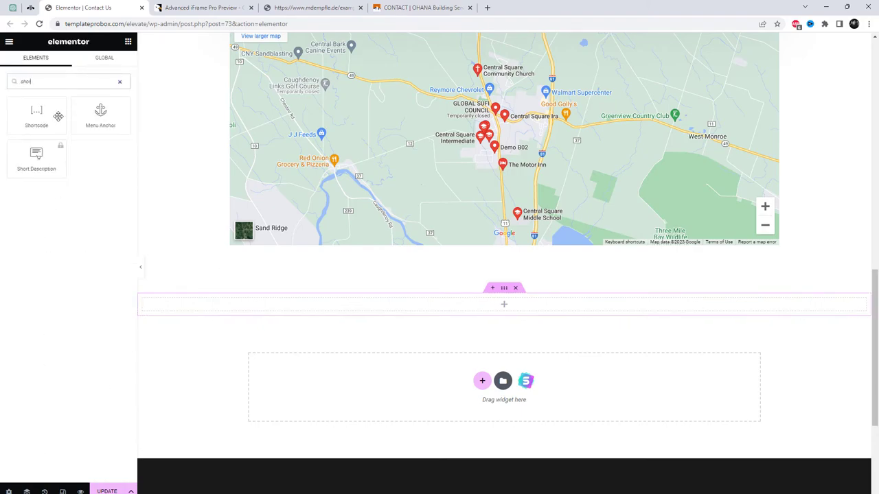
{"action": "left_click_drag", "start_coordinate": [37, 113], "coordinate": [474, 307]}
{"action": "left_click", "coordinate": [101, 164]}
{"action": "key", "text": "ctrl+v"}
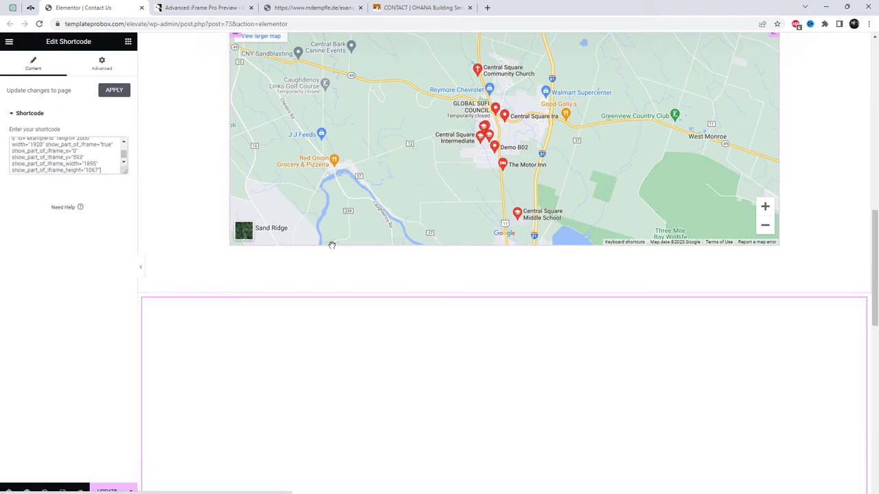
{"action": "scroll", "coordinate": [686, 340], "scroll_direction": "down", "scroll_amount": 5}
{"action": "scroll", "coordinate": [728, 329], "scroll_direction": "down", "scroll_amount": 4}
{"action": "scroll", "coordinate": [659, 316], "scroll_direction": "up", "scroll_amount": 1}
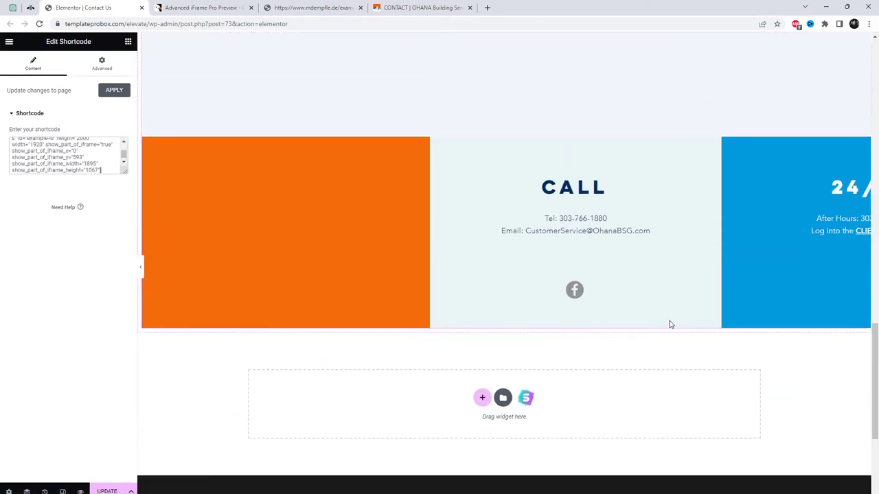
{"action": "scroll", "coordinate": [583, 302], "scroll_direction": "up", "scroll_amount": 3}
{"action": "scroll", "coordinate": [543, 293], "scroll_direction": "up", "scroll_amount": 2}
{"action": "scroll", "coordinate": [541, 294], "scroll_direction": "down", "scroll_amount": 1}
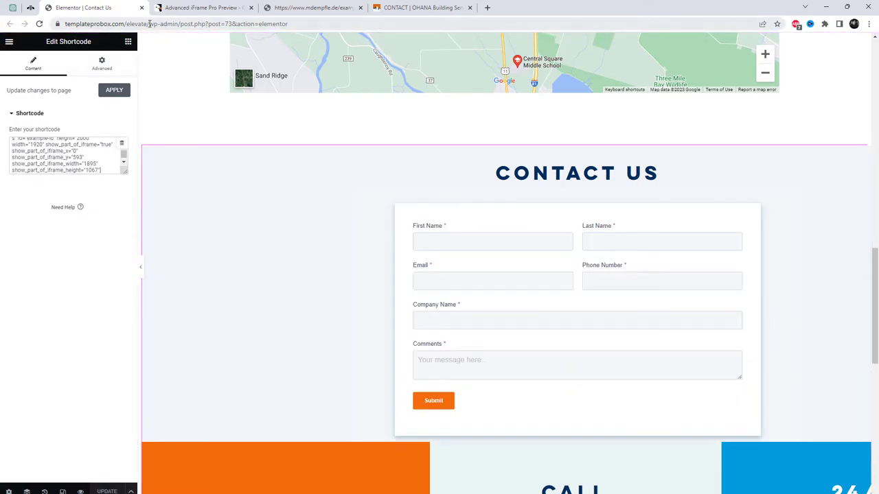
Load templateprobox.com/elevate/ in a new tab and go to its Contact Us page.
{"action": "left_click", "coordinate": [149, 23]}
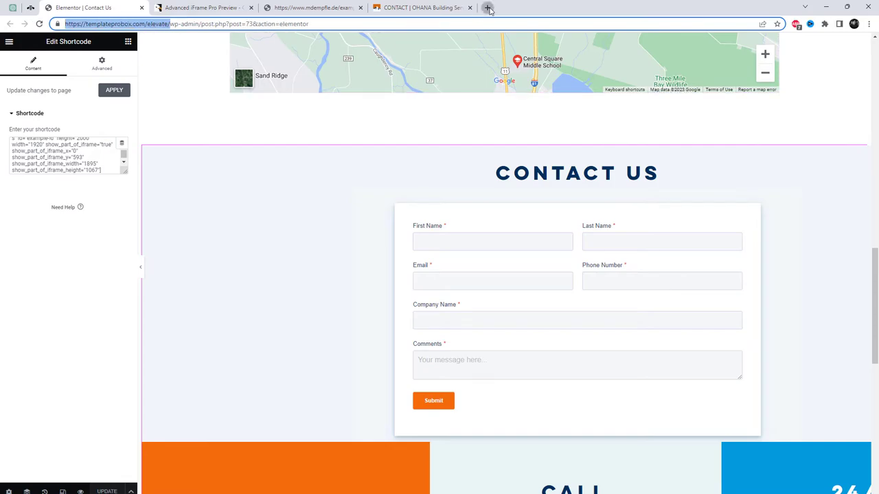
{"action": "left_click", "coordinate": [487, 8]}
{"action": "type", "text": "templateprobox.com/elevate/"}
{"action": "key", "text": "Return"}
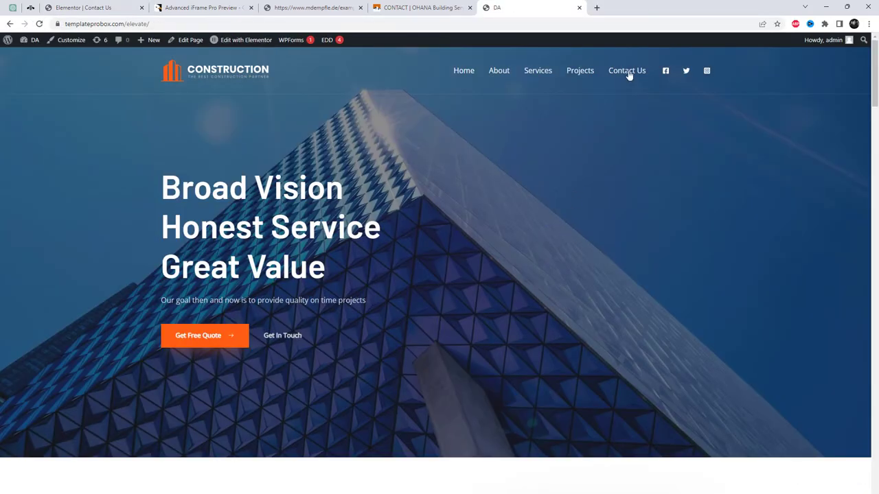
{"action": "left_click", "coordinate": [627, 72]}
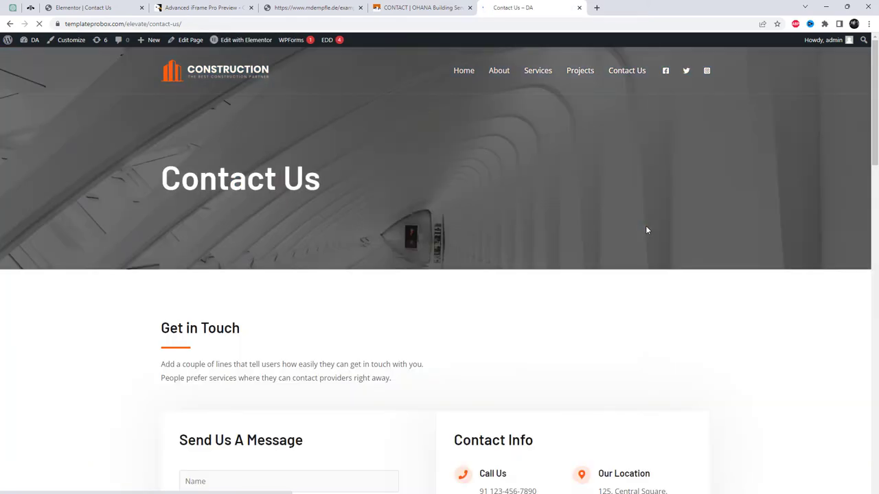
Scroll down the Contact Us page to the embedded OHANA form below the map.
{"action": "scroll", "coordinate": [696, 261], "scroll_direction": "down", "scroll_amount": 8}
{"action": "scroll", "coordinate": [795, 304], "scroll_direction": "down", "scroll_amount": 6}
{"action": "scroll", "coordinate": [796, 304], "scroll_direction": "down", "scroll_amount": 1}
{"action": "scroll", "coordinate": [210, 339], "scroll_direction": "down", "scroll_amount": 2}
{"action": "scroll", "coordinate": [151, 300], "scroll_direction": "up", "scroll_amount": 1}
{"action": "scroll", "coordinate": [151, 300], "scroll_direction": "up", "scroll_amount": 1}
{"action": "scroll", "coordinate": [670, 330], "scroll_direction": "down", "scroll_amount": 1}
Test the embedded form's Company Name, Email, Phone, Last Name and First Name fields.
{"action": "left_click", "coordinate": [311, 183]}
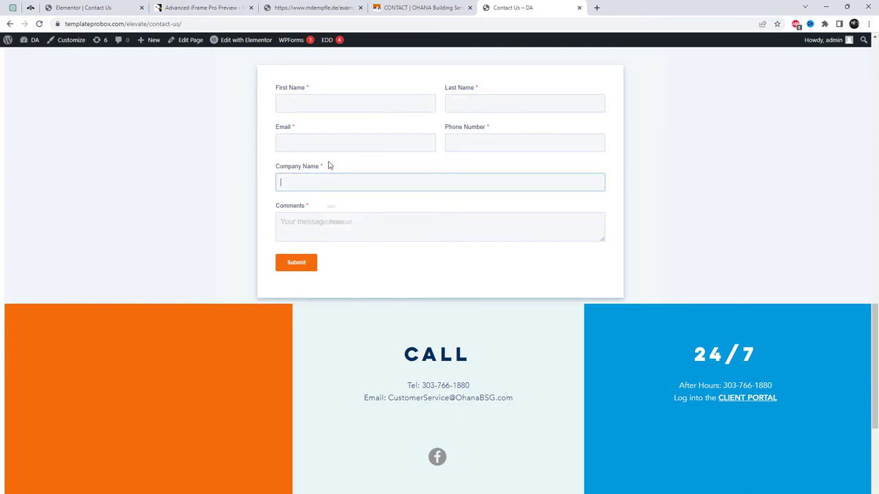
{"action": "left_click", "coordinate": [414, 141]}
{"action": "left_click", "coordinate": [473, 142]}
{"action": "left_click", "coordinate": [507, 105]}
{"action": "left_click", "coordinate": [368, 106]}
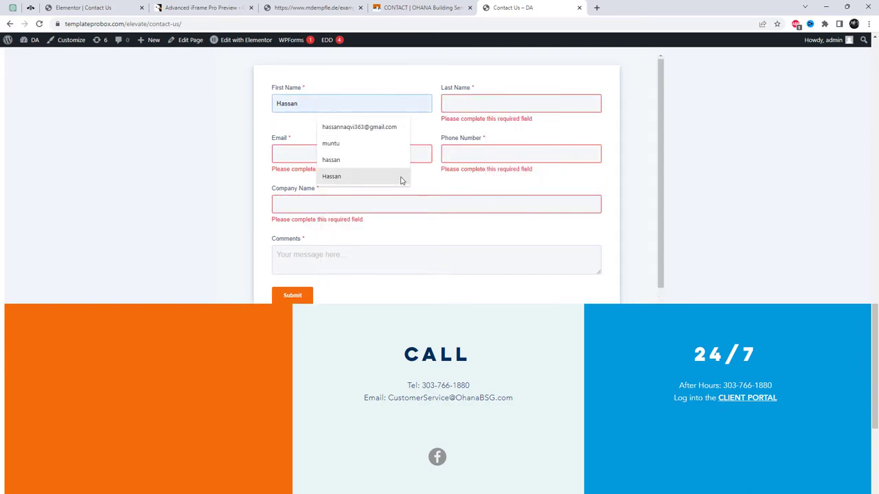
{"action": "scroll", "coordinate": [744, 245], "scroll_direction": "up", "scroll_amount": 1}
{"action": "scroll", "coordinate": [735, 252], "scroll_direction": "up", "scroll_amount": 3}
{"action": "scroll", "coordinate": [728, 259], "scroll_direction": "up", "scroll_amount": 2}
{"action": "scroll", "coordinate": [726, 261], "scroll_direction": "up", "scroll_amount": 2}
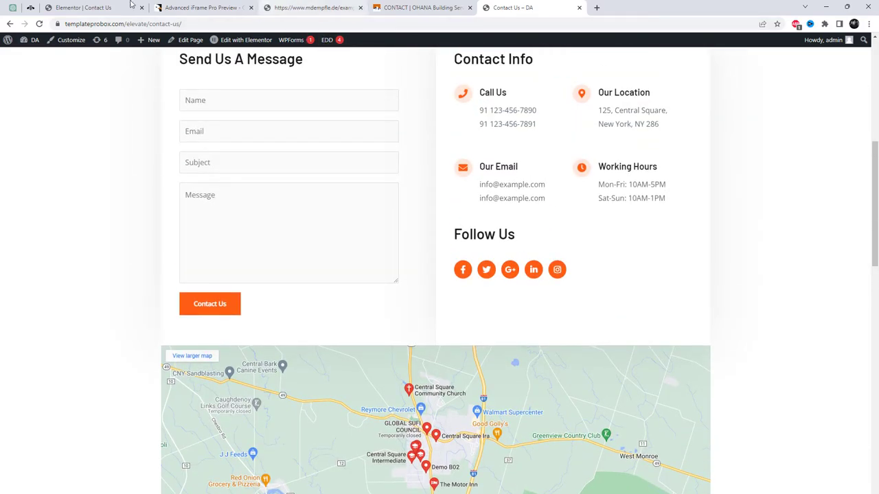
In Elementor, set the Contact Us iframe shortcode's height to 1600 and show_part_of_iframe_height to 600.
{"action": "left_click", "coordinate": [72, 7]}
{"action": "left_click_drag", "start_coordinate": [124, 170], "coordinate": [133, 333]}
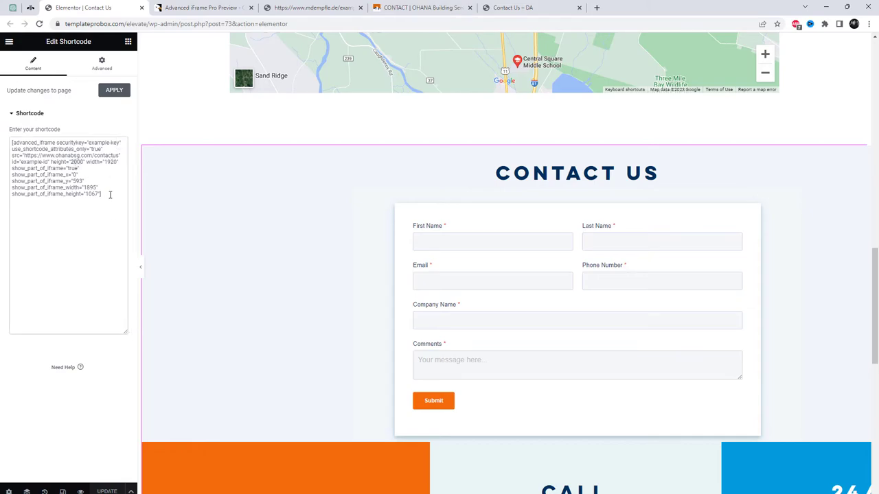
{"action": "type", "text": "1600"}
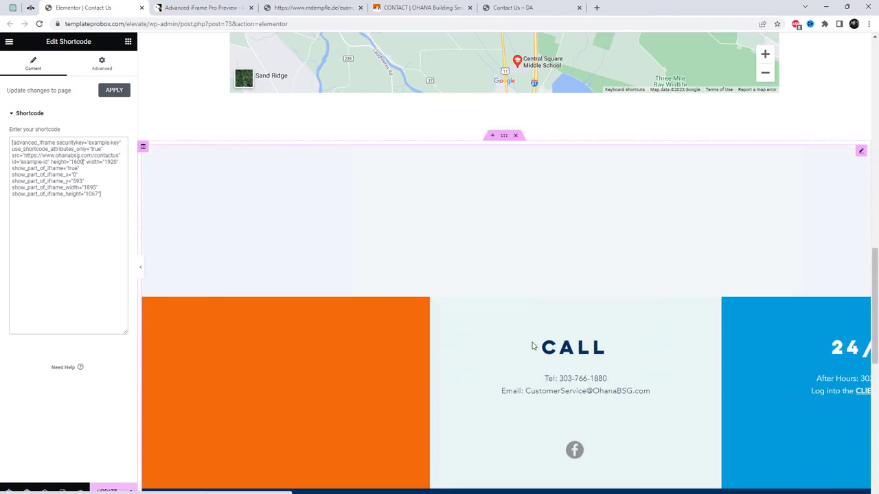
{"action": "scroll", "coordinate": [521, 346], "scroll_direction": "up", "scroll_amount": 3}
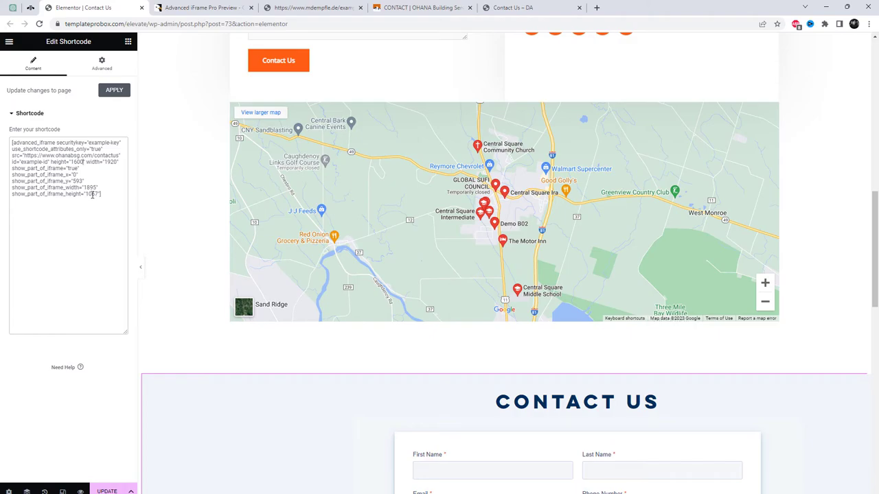
{"action": "mouse_move", "coordinate": [159, 260]}
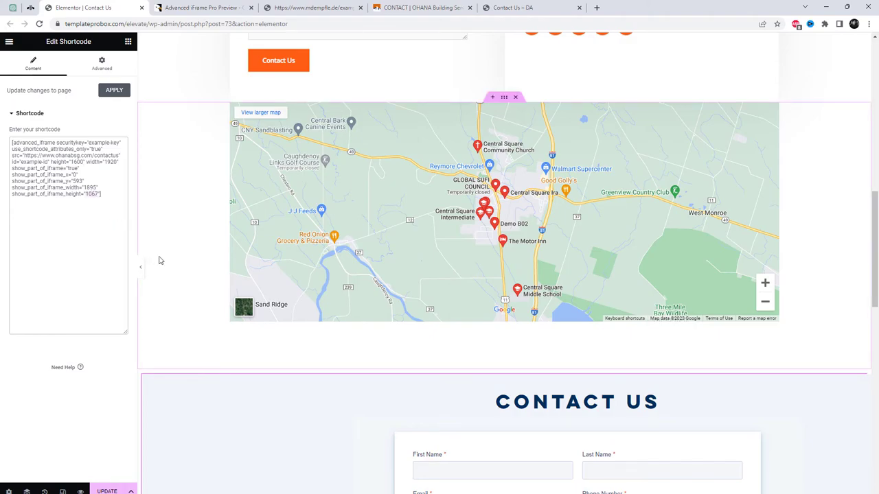
{"action": "type", "text": "600"}
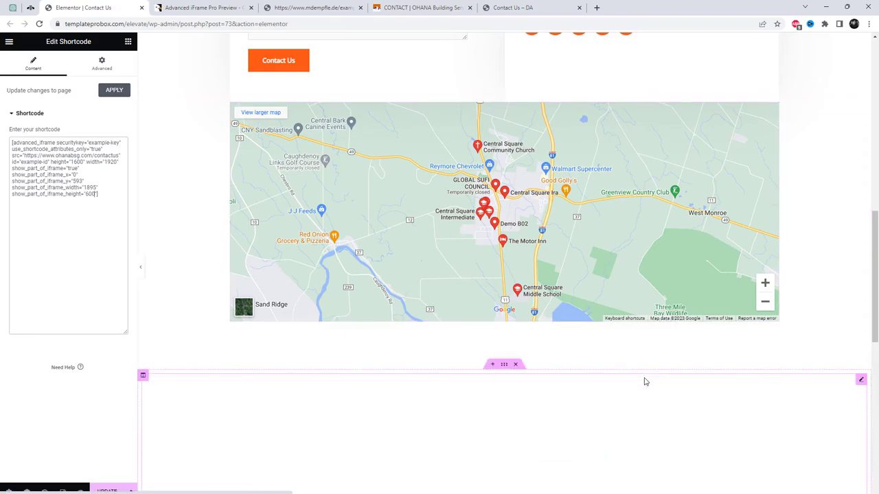
{"action": "scroll", "coordinate": [640, 381], "scroll_direction": "down", "scroll_amount": 3}
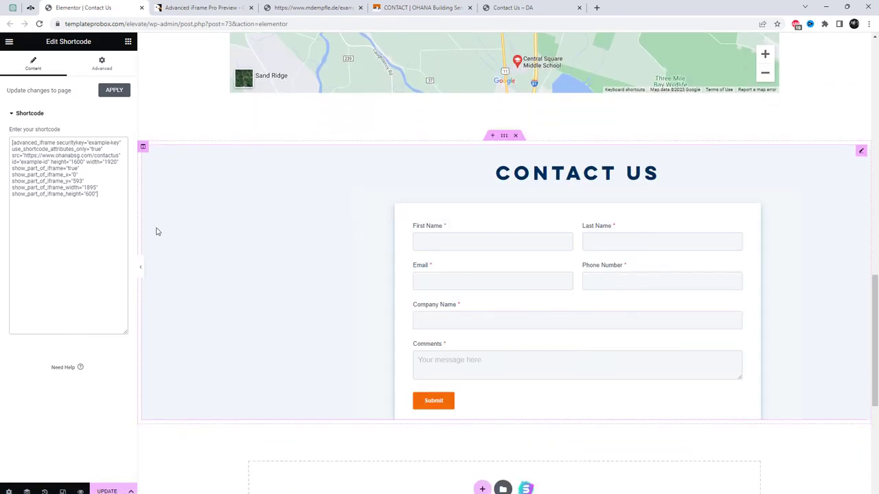
{"action": "type", "text": "7"}
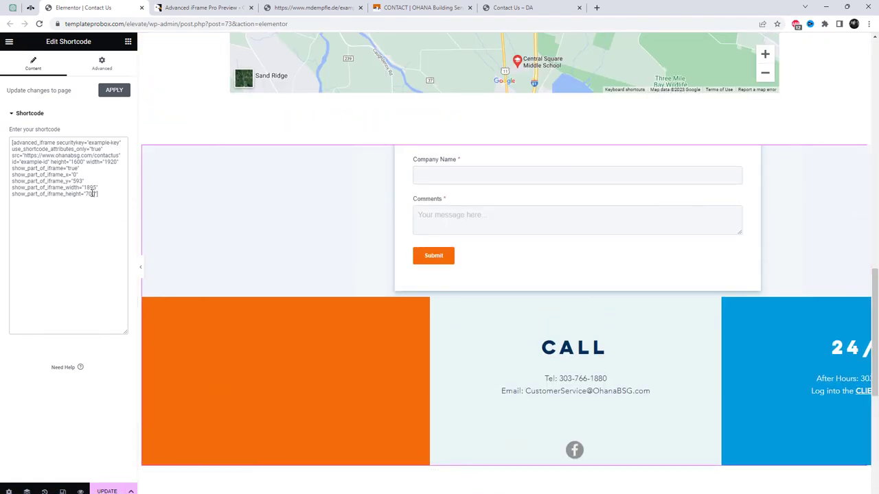
{"action": "double_click", "coordinate": [89, 194]}
{"action": "type", "text": "600"}
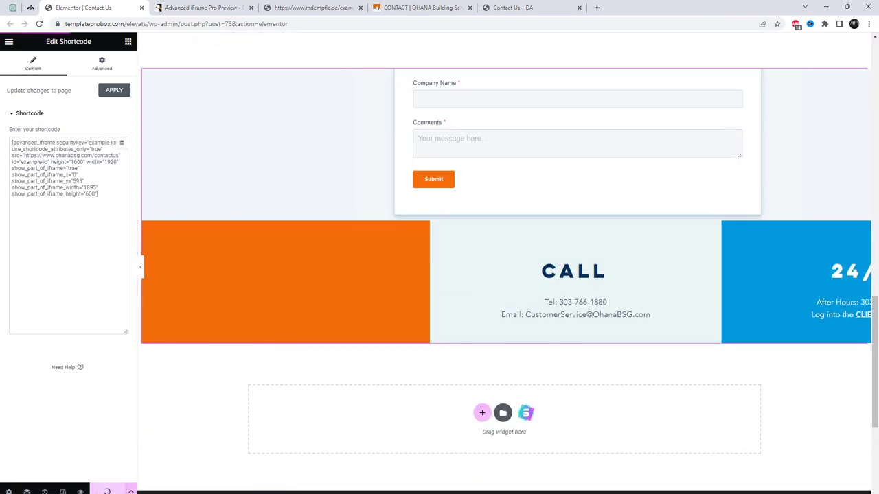
Reload the live Contact Us page and check the embedded form ends directly above the footer.
{"action": "left_click", "coordinate": [458, 6]}
{"action": "left_click", "coordinate": [516, 7]}
{"action": "left_click", "coordinate": [492, 25]}
{"action": "key", "text": "Return"}
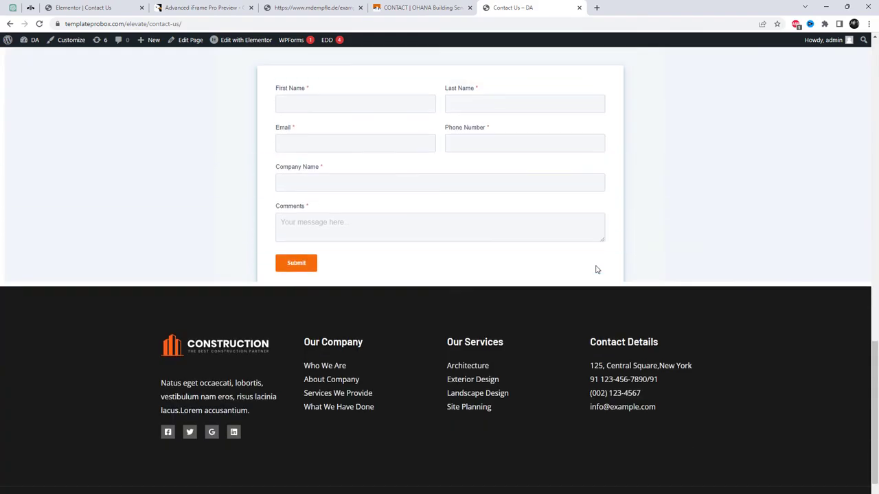
{"action": "scroll", "coordinate": [621, 259], "scroll_direction": "up", "scroll_amount": 1}
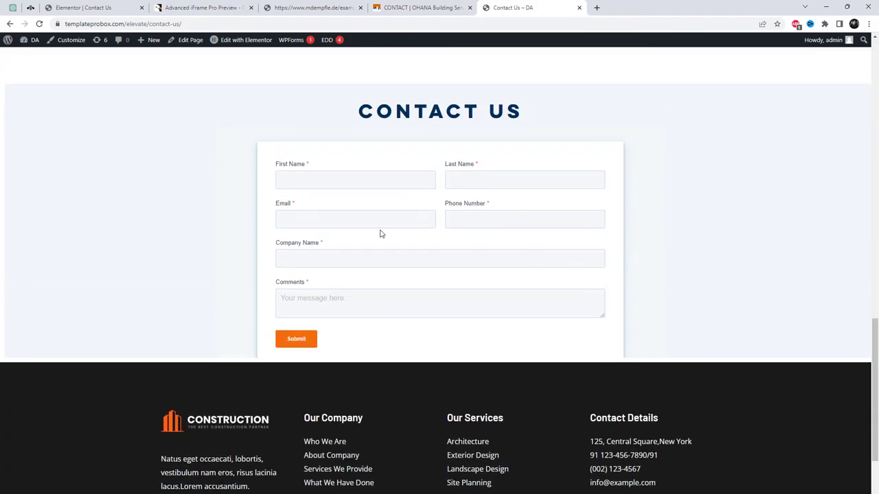